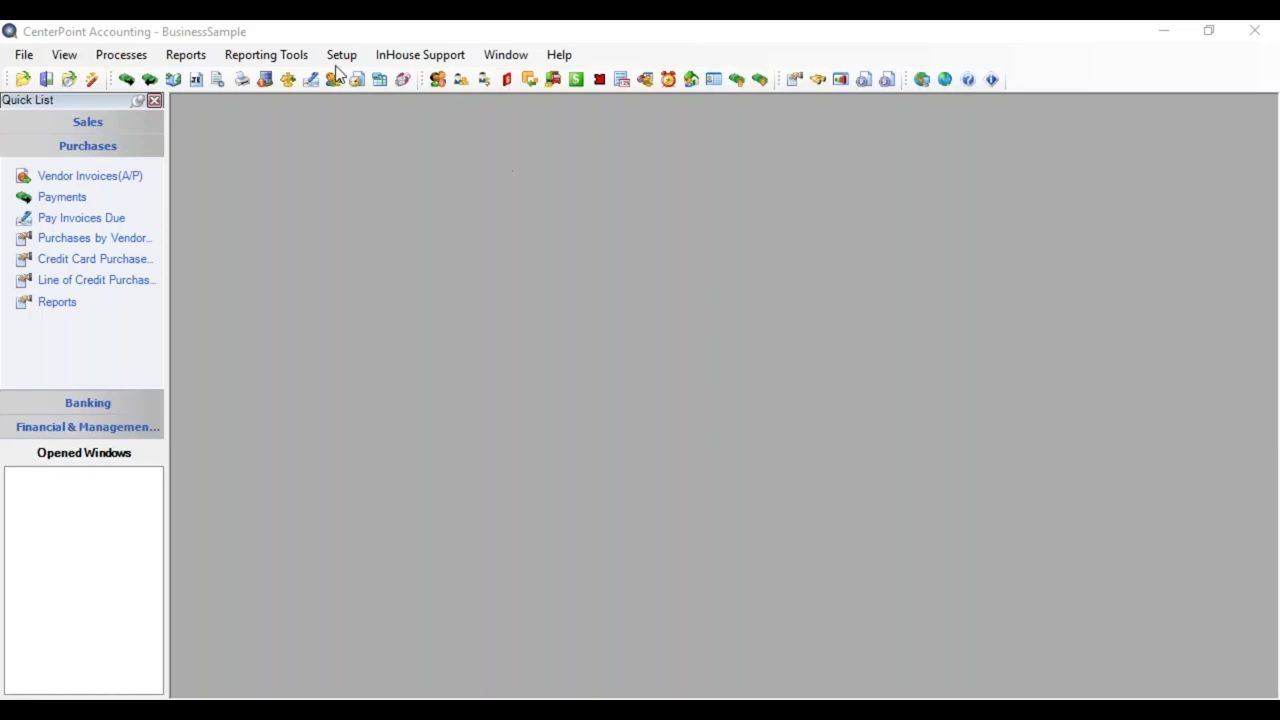
Step: Open the numbering sequences setup and open the Payments sequence for editing
{"action": "left_click", "coordinate": [343, 55]}
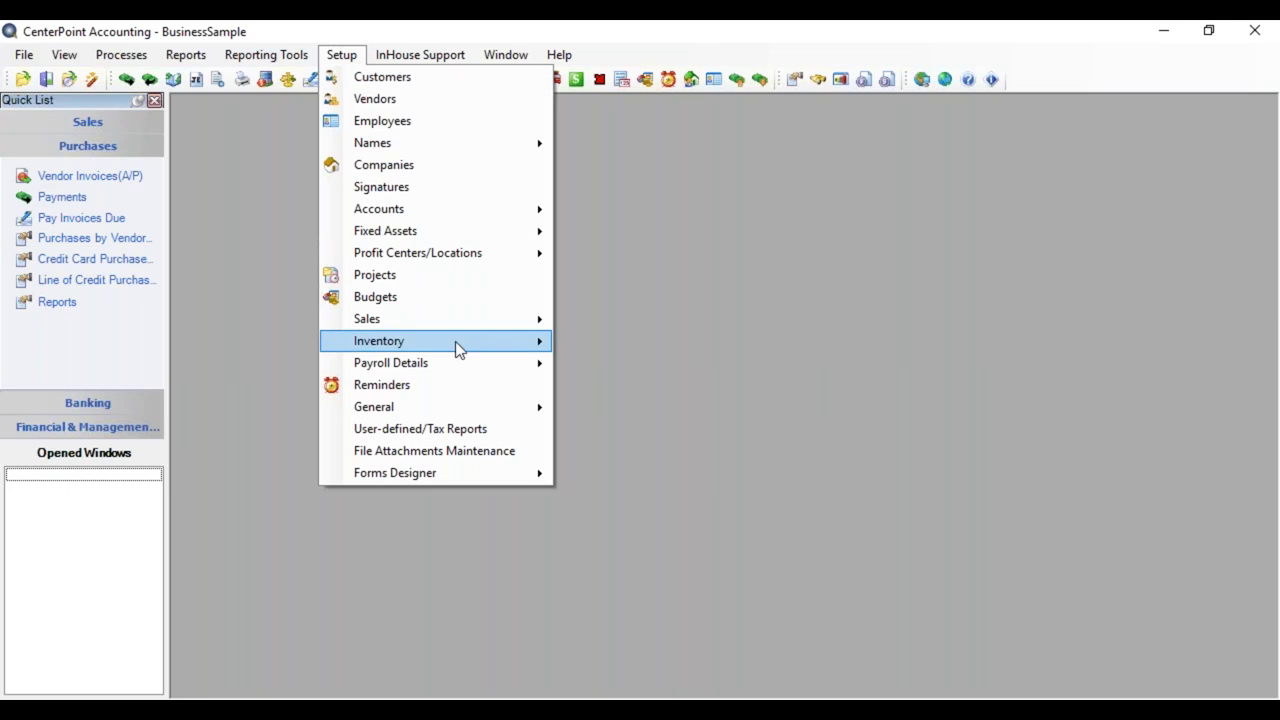
{"action": "mouse_move", "coordinate": [451, 405]}
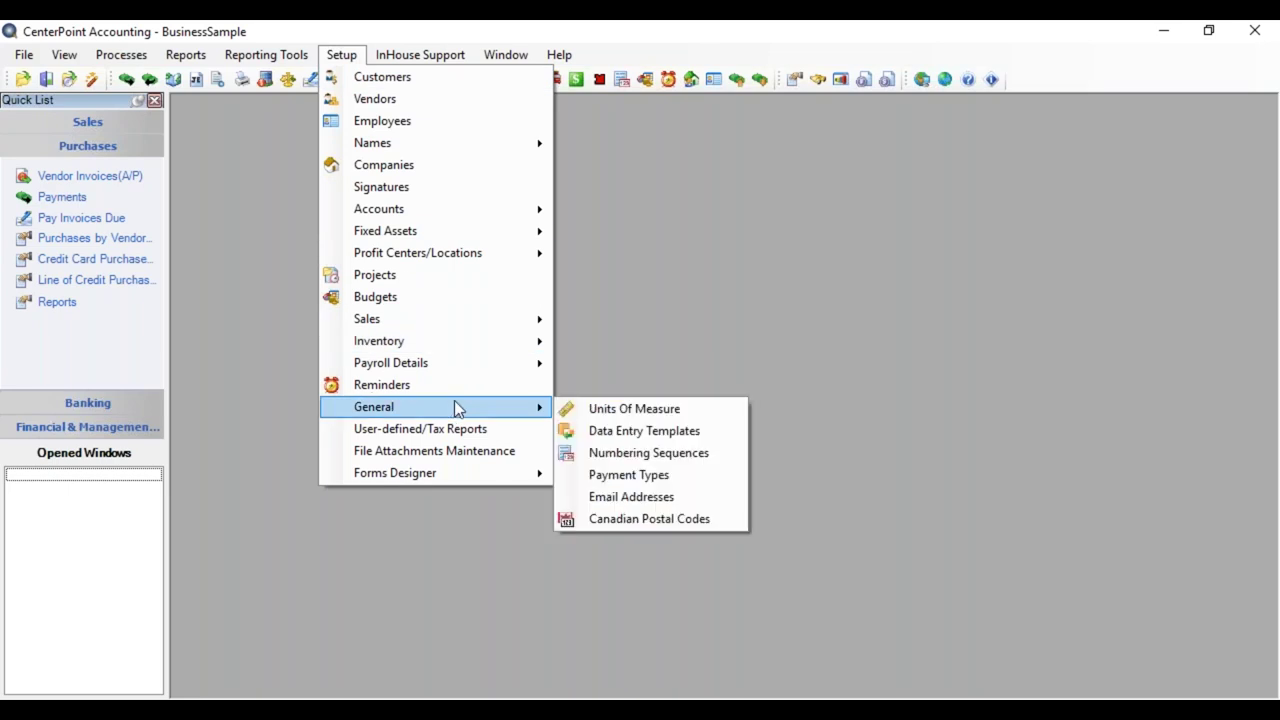
{"action": "left_click", "coordinate": [609, 455]}
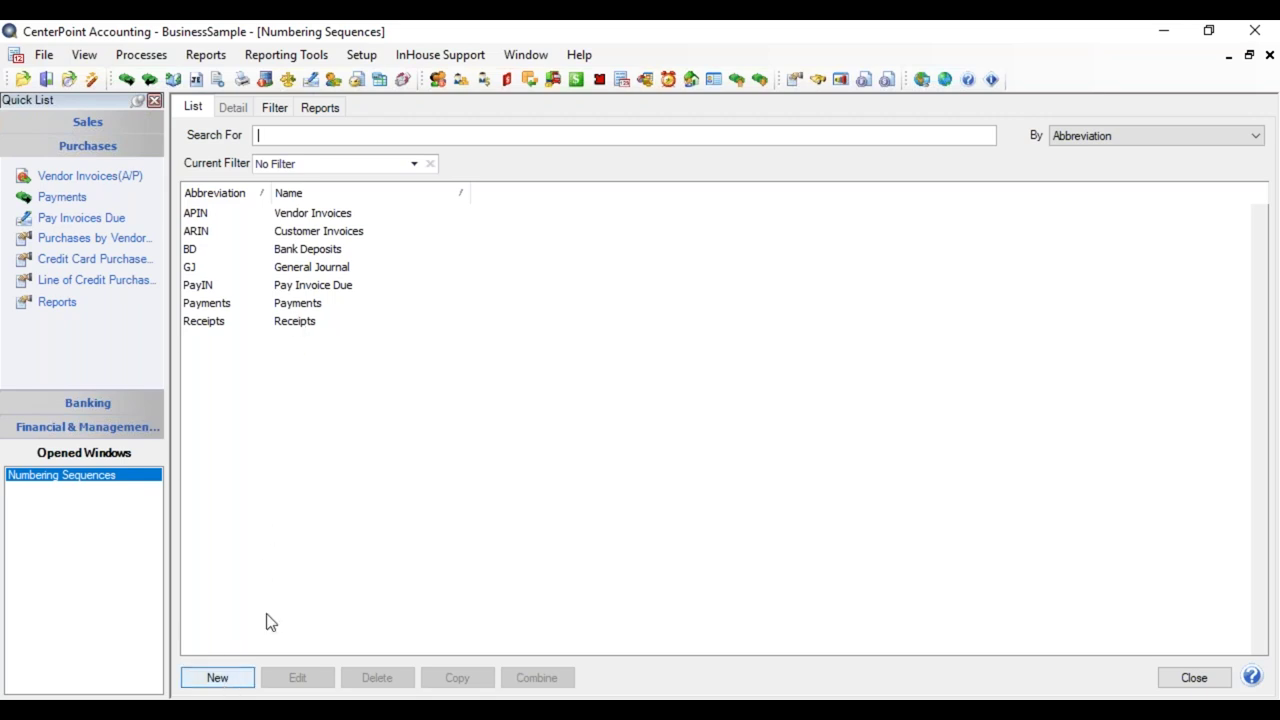
{"action": "left_click", "coordinate": [296, 308]}
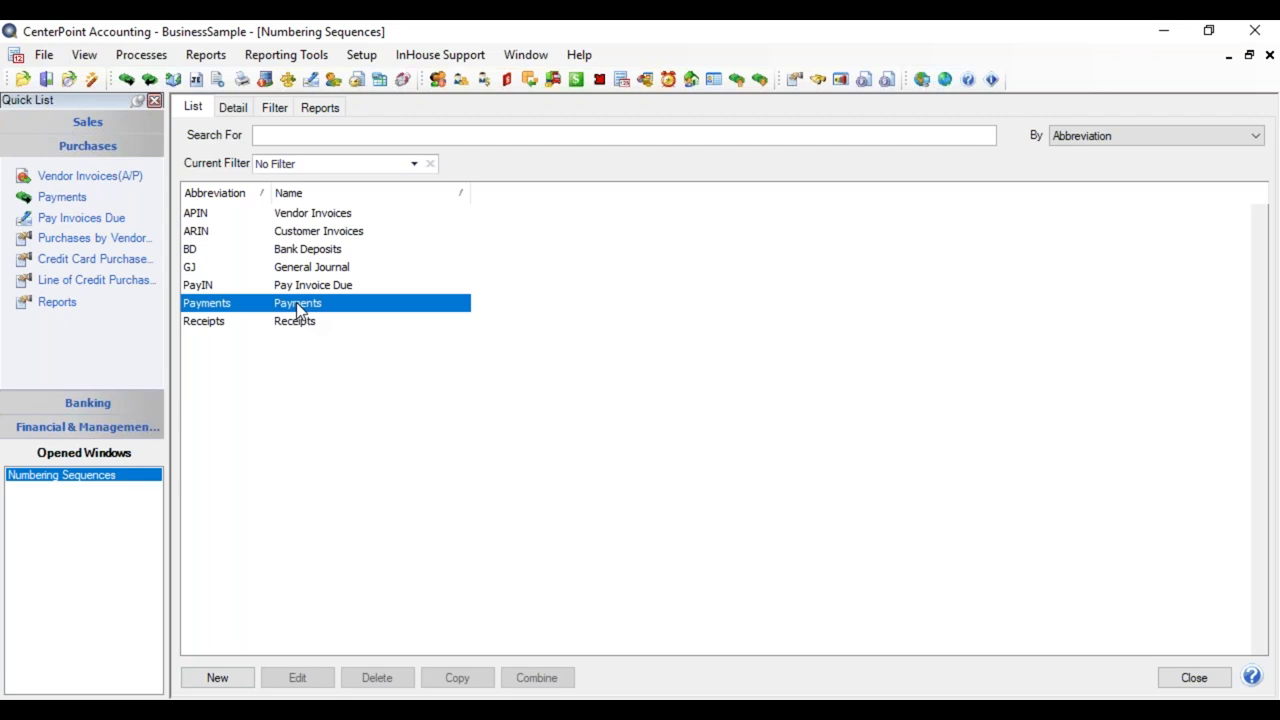
{"action": "double_click", "coordinate": [296, 302]}
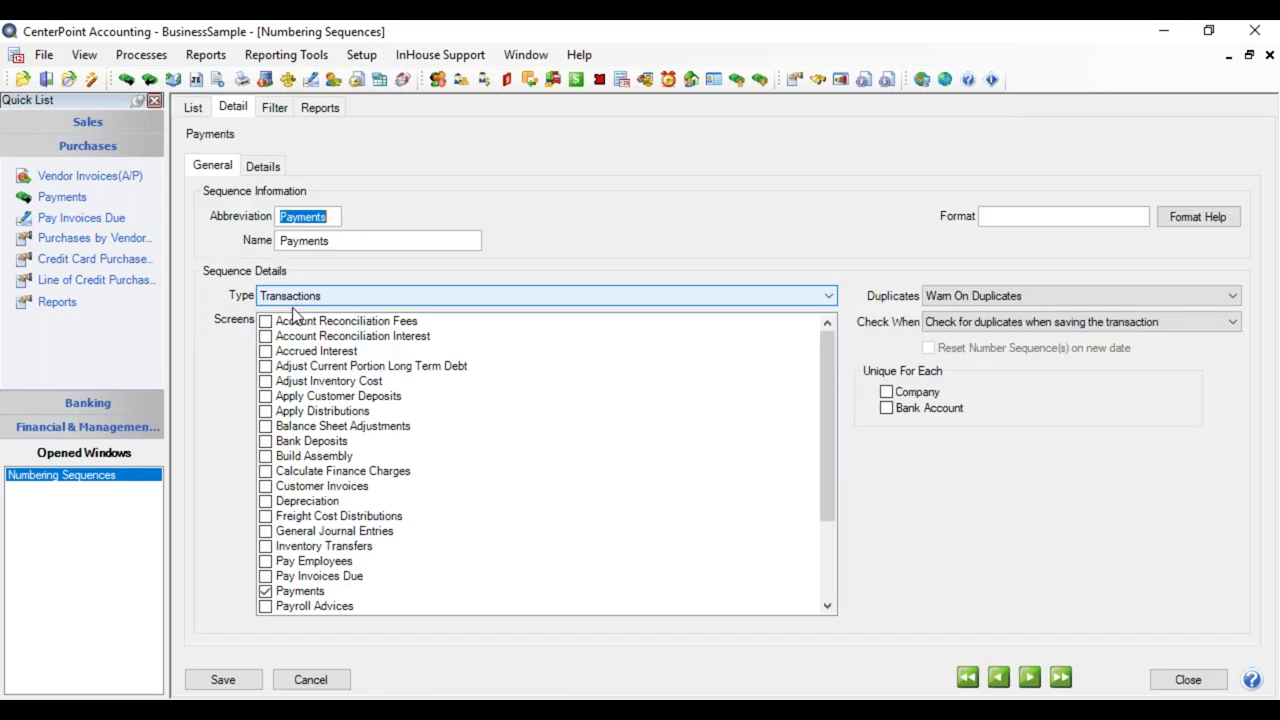
Step: Change the sequence's abbreviation to PC Checks and its name to Printed Checks
{"action": "left_click", "coordinate": [334, 215]}
{"action": "double_click", "coordinate": [334, 215]}
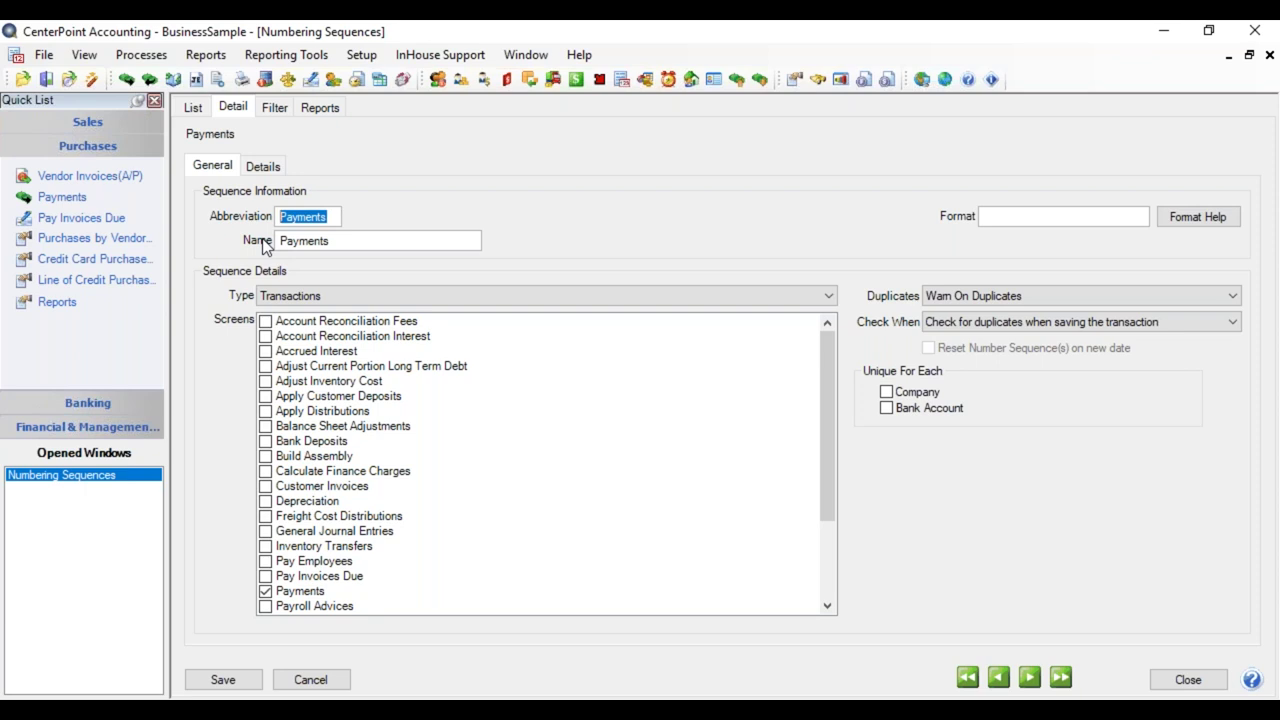
{"action": "type", "text": "PC"}
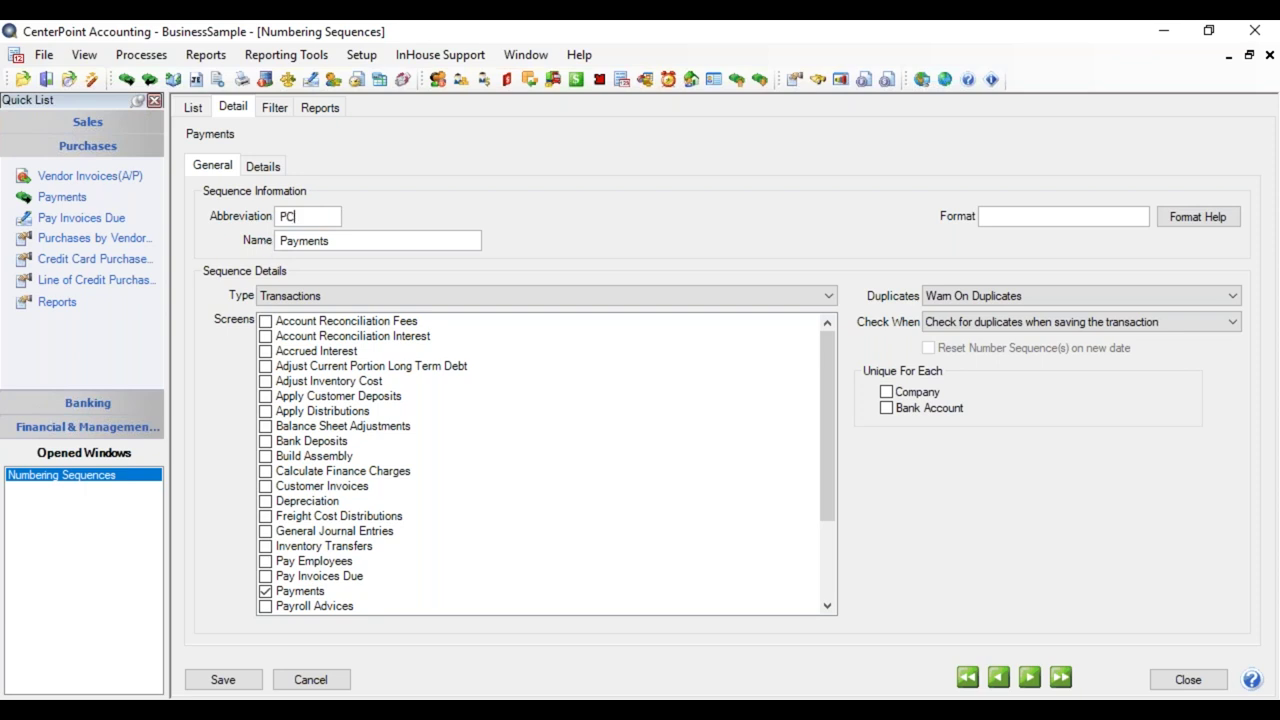
{"action": "type", "text": " Checks"}
{"action": "key", "text": "Tab"}
{"action": "type", "text": "Printed Checks"}
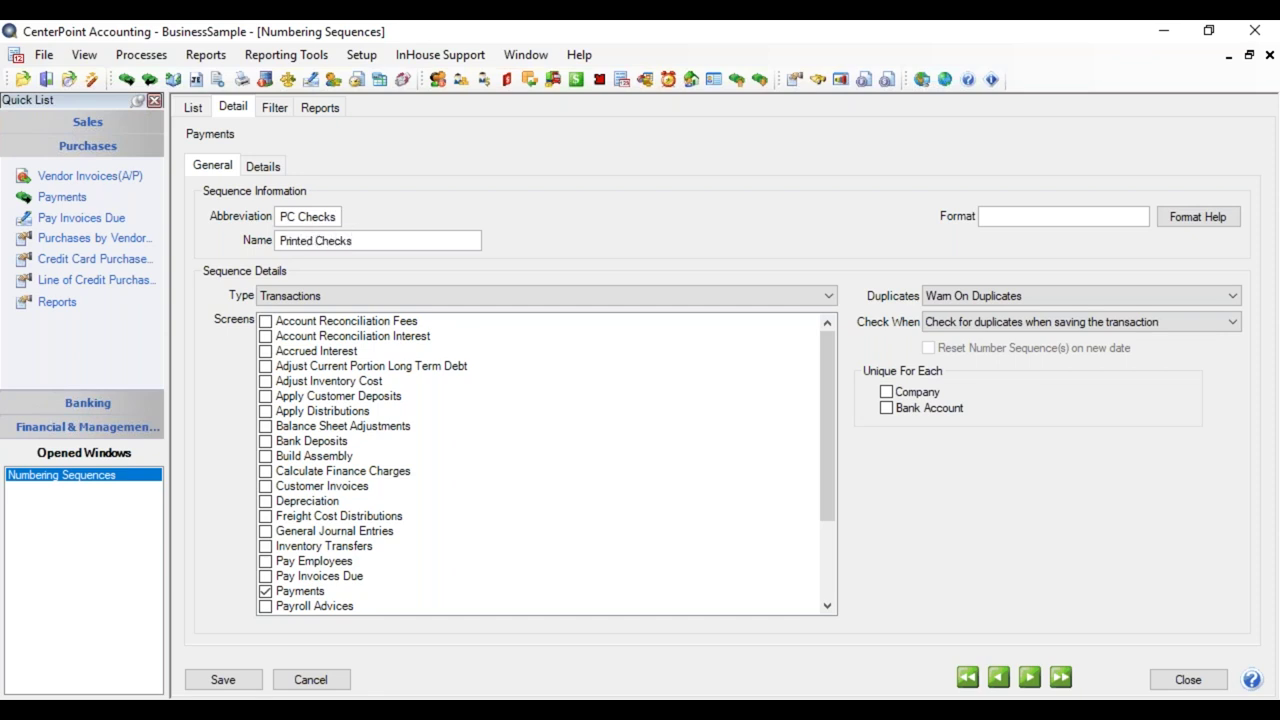
Step: Try the General and Manually Enter Invoice Numbers types, including the Vendor Invoices (A/P) screen, and return the type to Transactions
{"action": "left_click", "coordinate": [333, 296]}
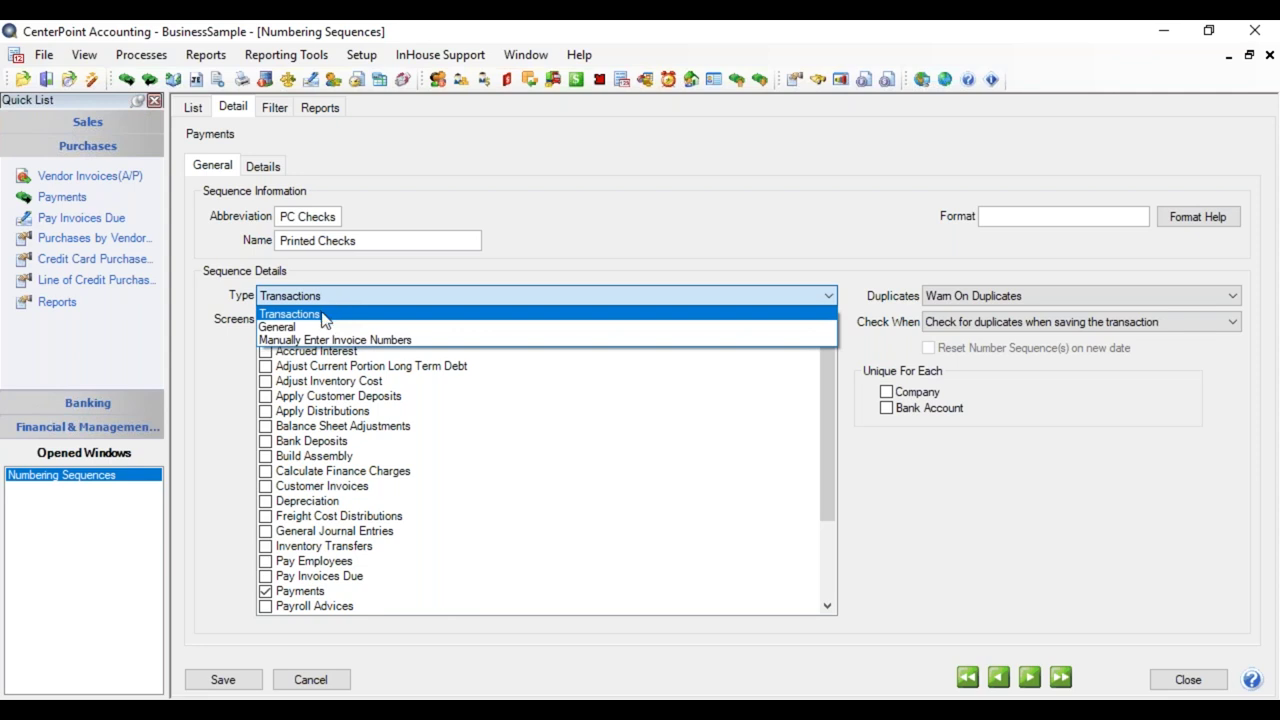
{"action": "left_click", "coordinate": [350, 386]}
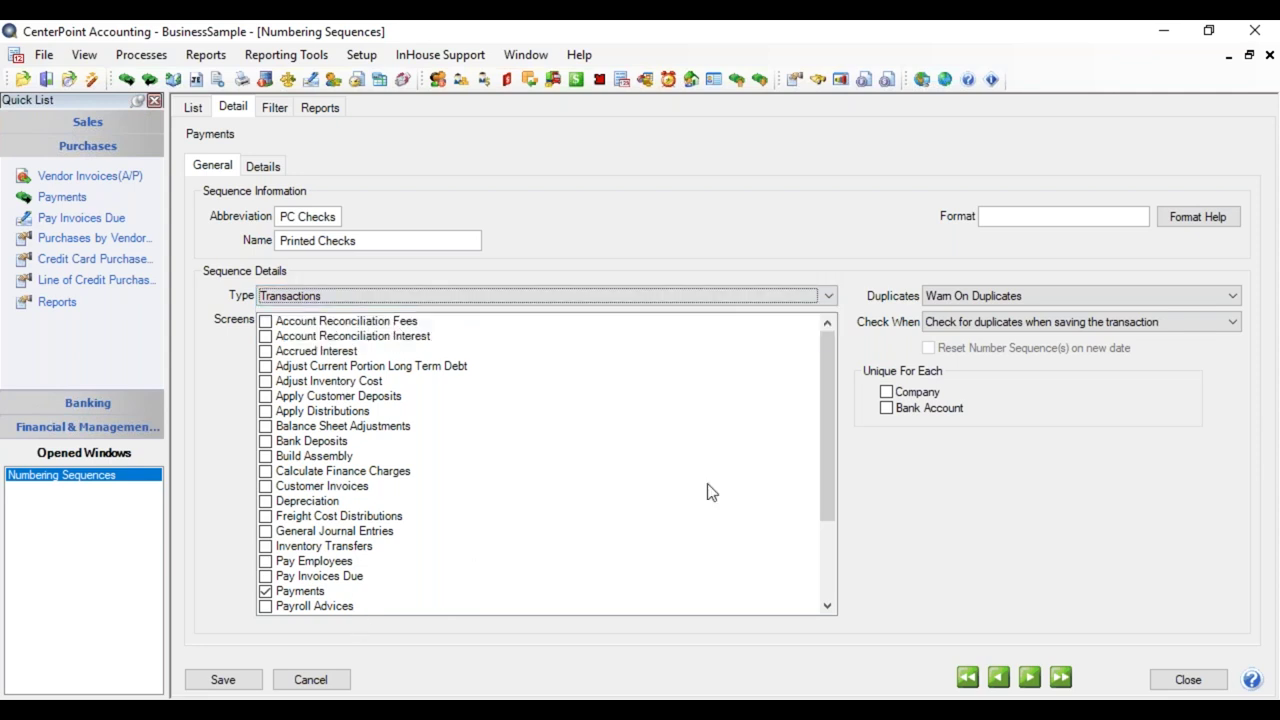
{"action": "mouse_move", "coordinate": [817, 406]}
{"action": "left_mouse_down"}
{"action": "mouse_move", "coordinate": [823, 390]}
{"action": "mouse_move", "coordinate": [823, 458]}
{"action": "mouse_move", "coordinate": [823, 385]}
{"action": "left_mouse_up"}
{"action": "left_click", "coordinate": [636, 294]}
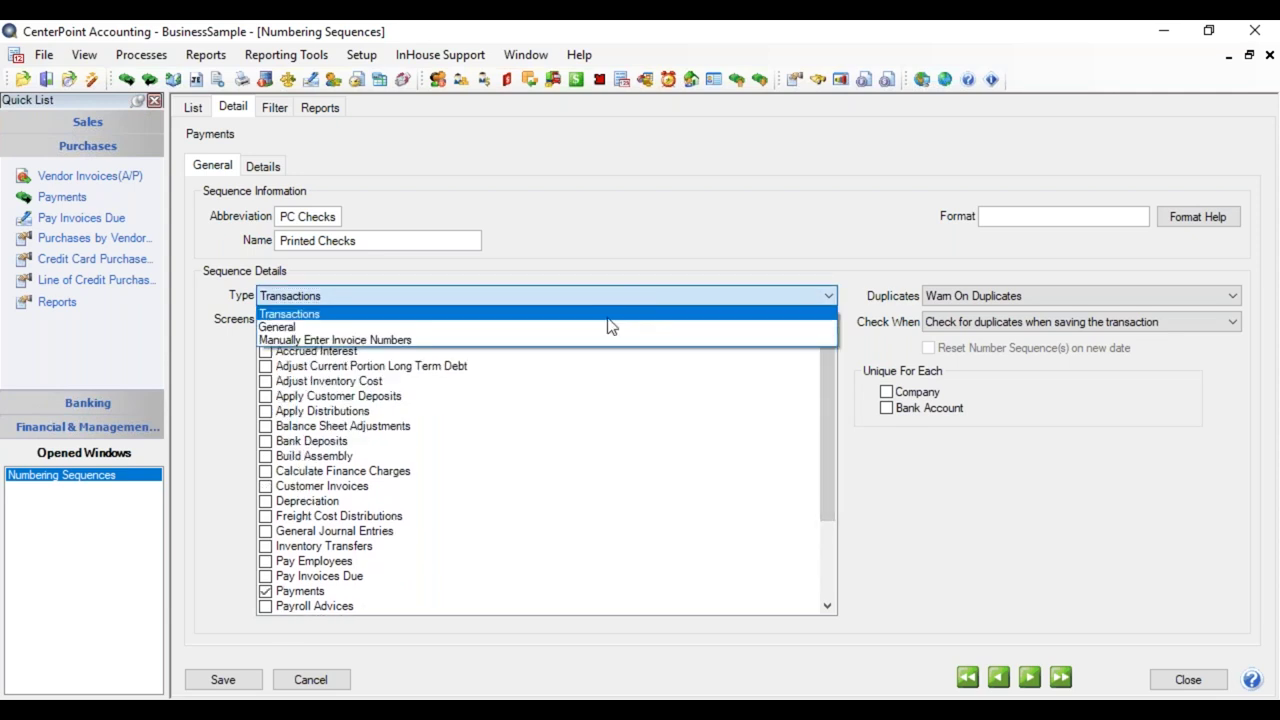
{"action": "left_click", "coordinate": [600, 321]}
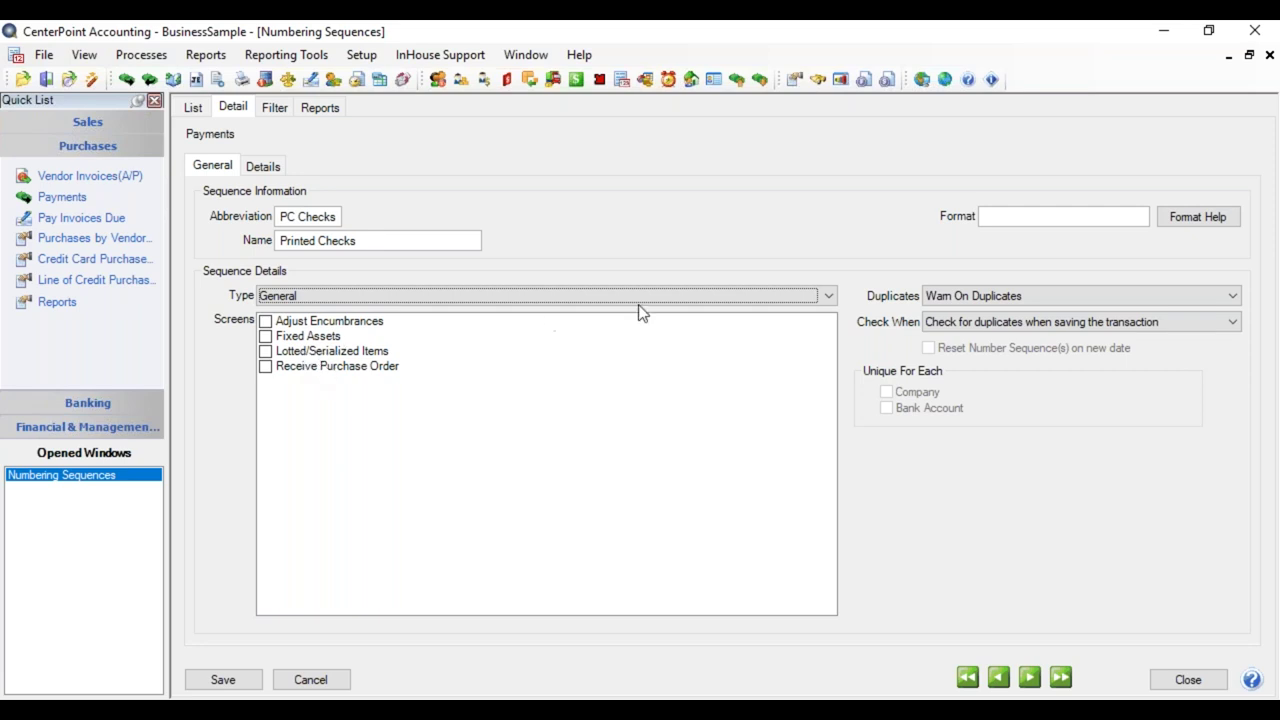
{"action": "left_click", "coordinate": [830, 297]}
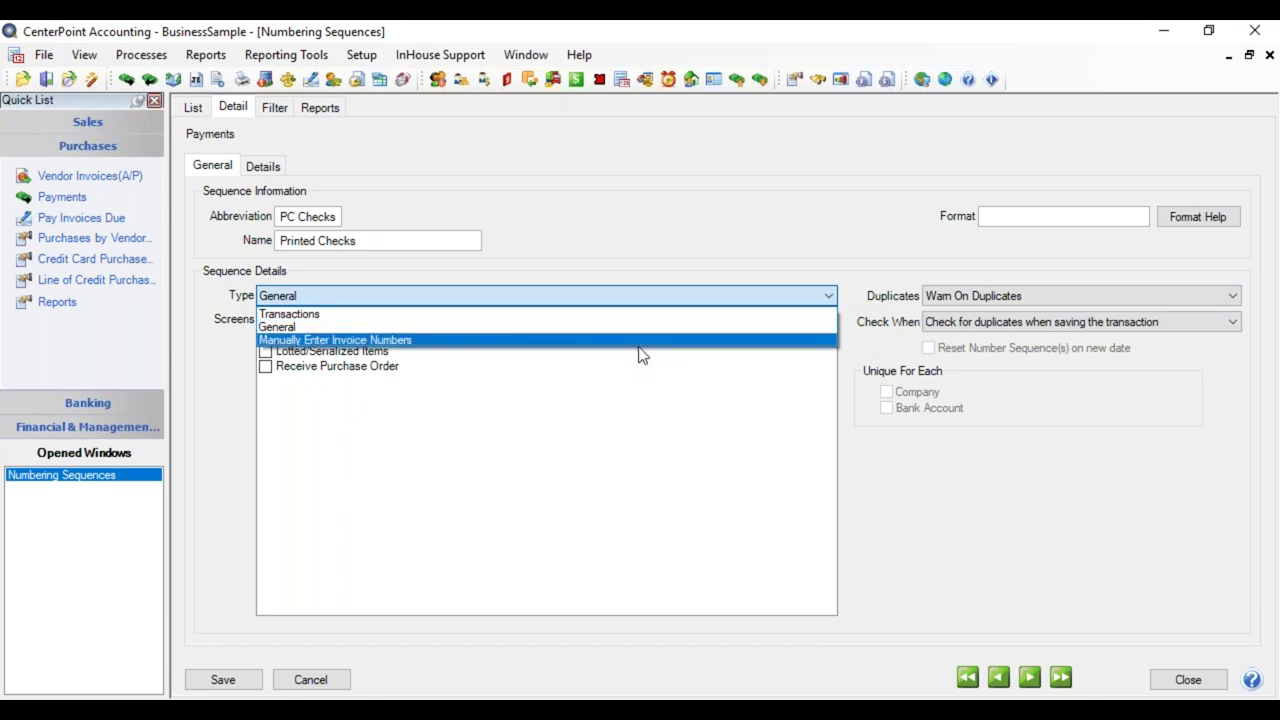
{"action": "left_click", "coordinate": [642, 341]}
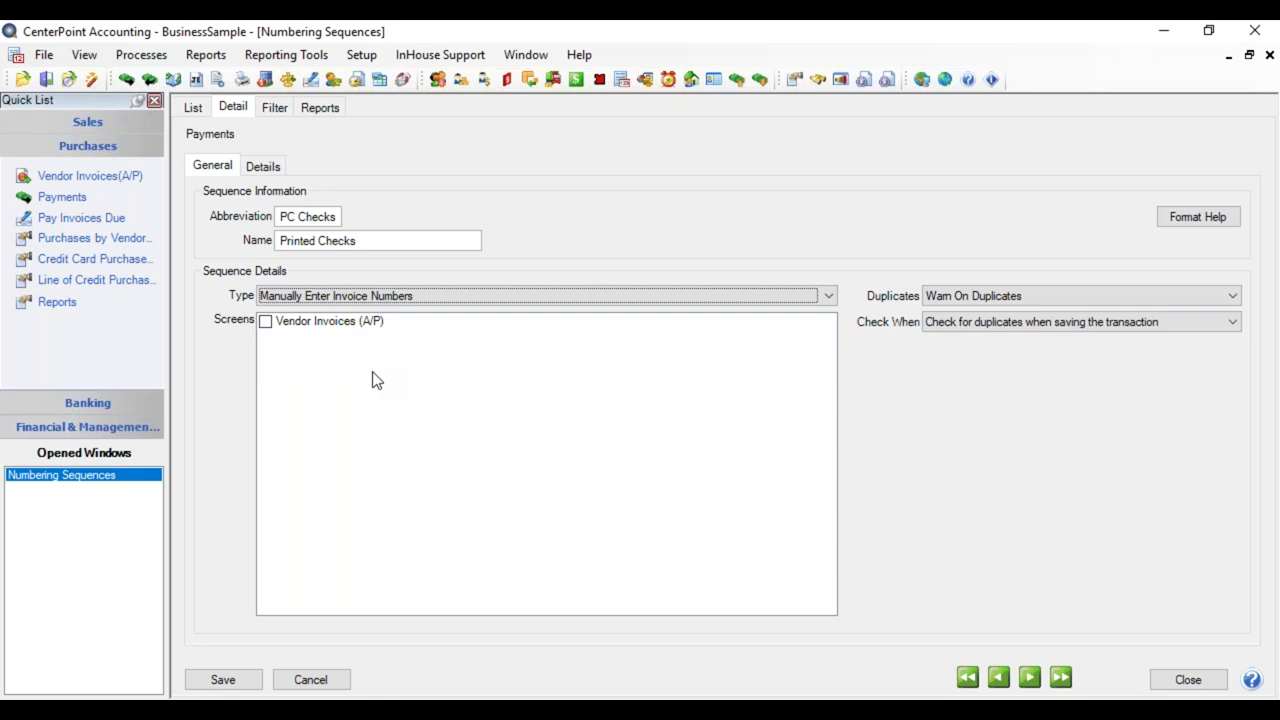
{"action": "left_click", "coordinate": [266, 323]}
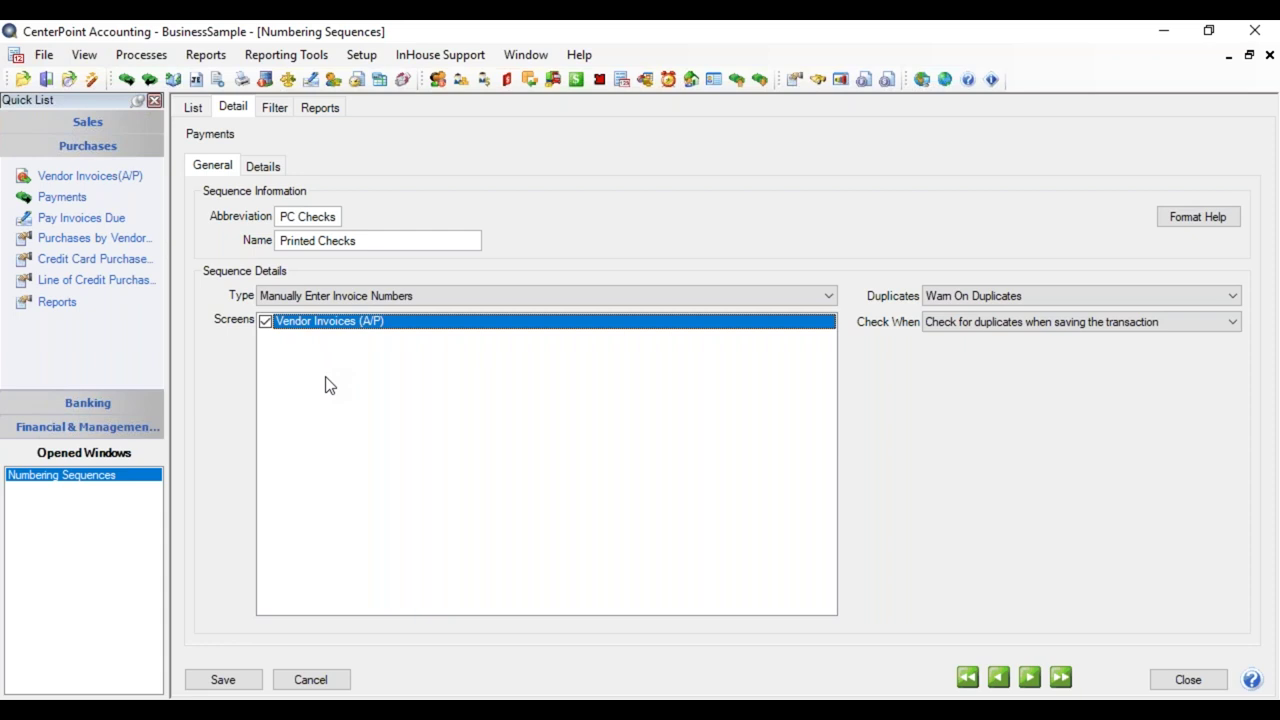
{"action": "left_click", "coordinate": [294, 297]}
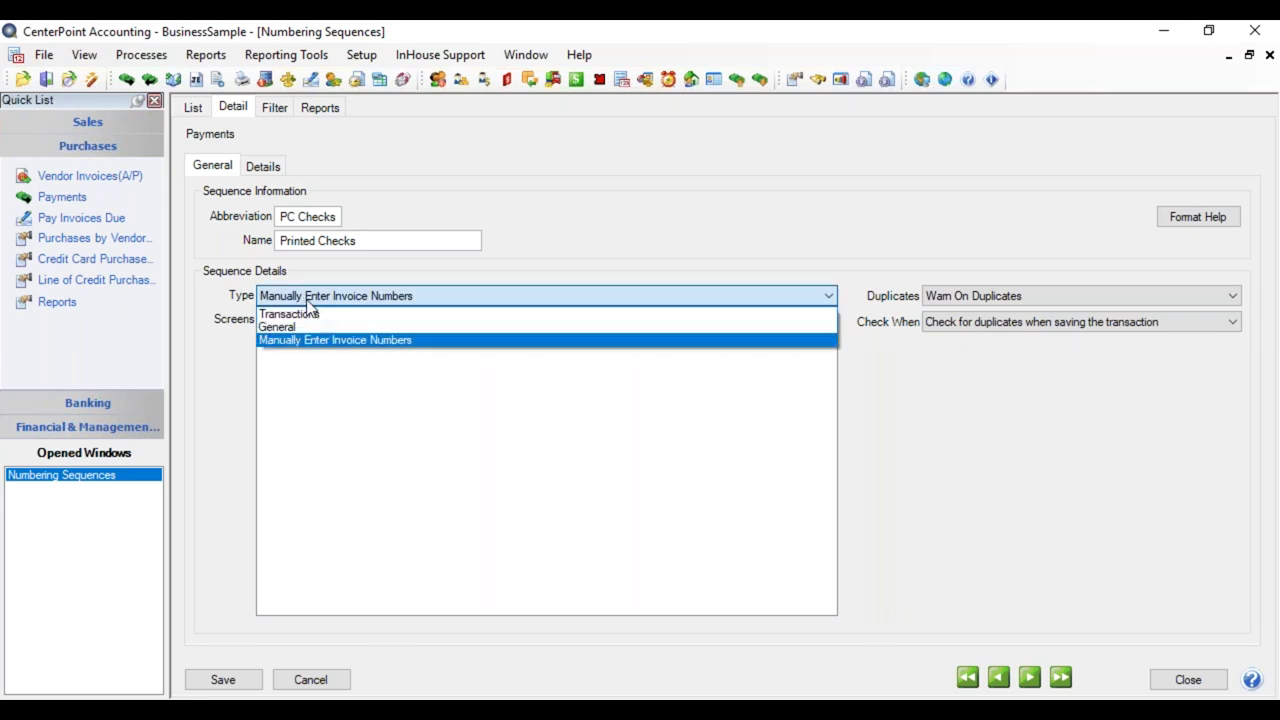
{"action": "left_click", "coordinate": [307, 318]}
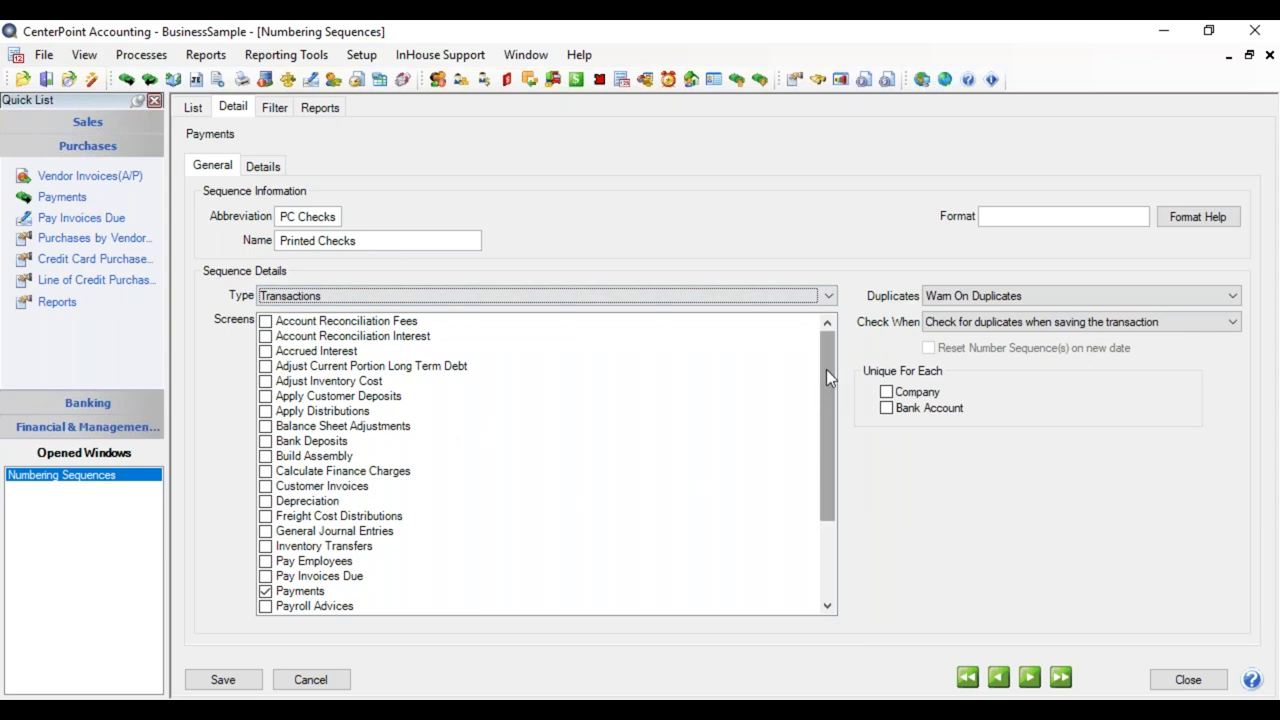
Step: Include the Pay Invoices Due and Payroll Checks screens in the Printed Checks sequence
{"action": "left_click_drag", "start_coordinate": [828, 367], "coordinate": [837, 434]}
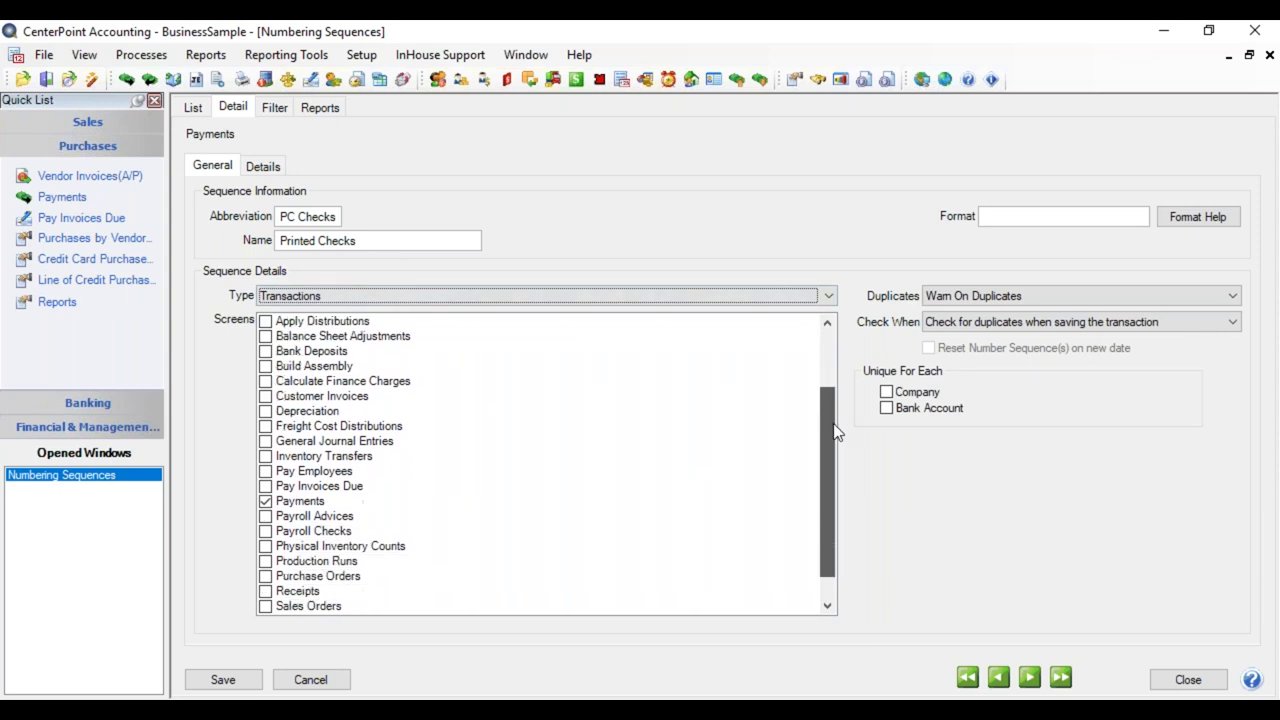
{"action": "left_click", "coordinate": [266, 487]}
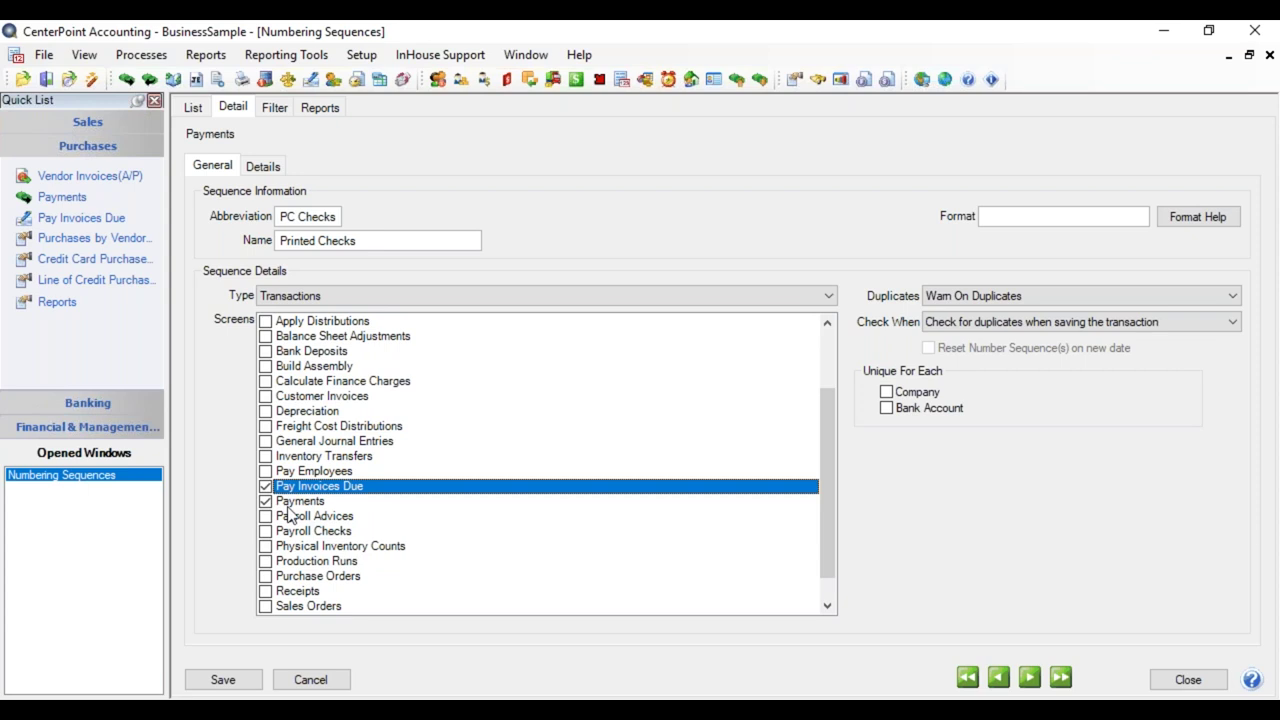
{"action": "left_click", "coordinate": [266, 531]}
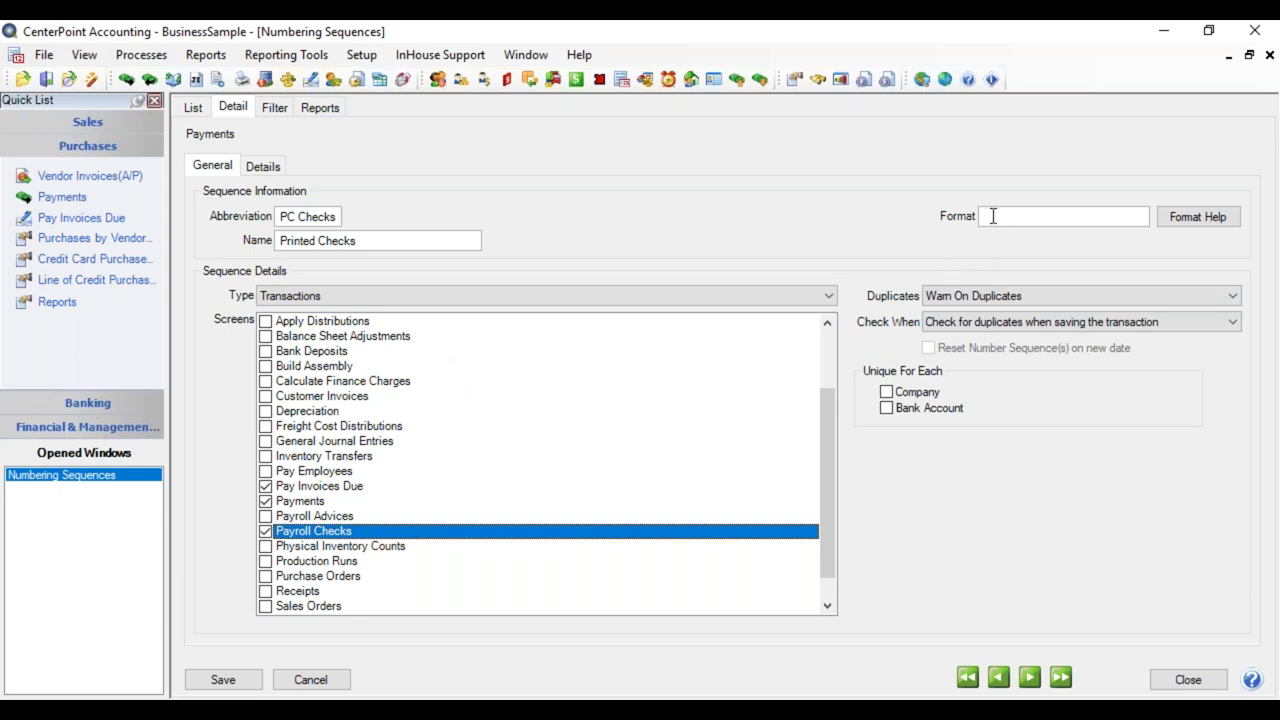
Step: Review the format help and set the sequence format to ####
{"action": "left_click", "coordinate": [1183, 219]}
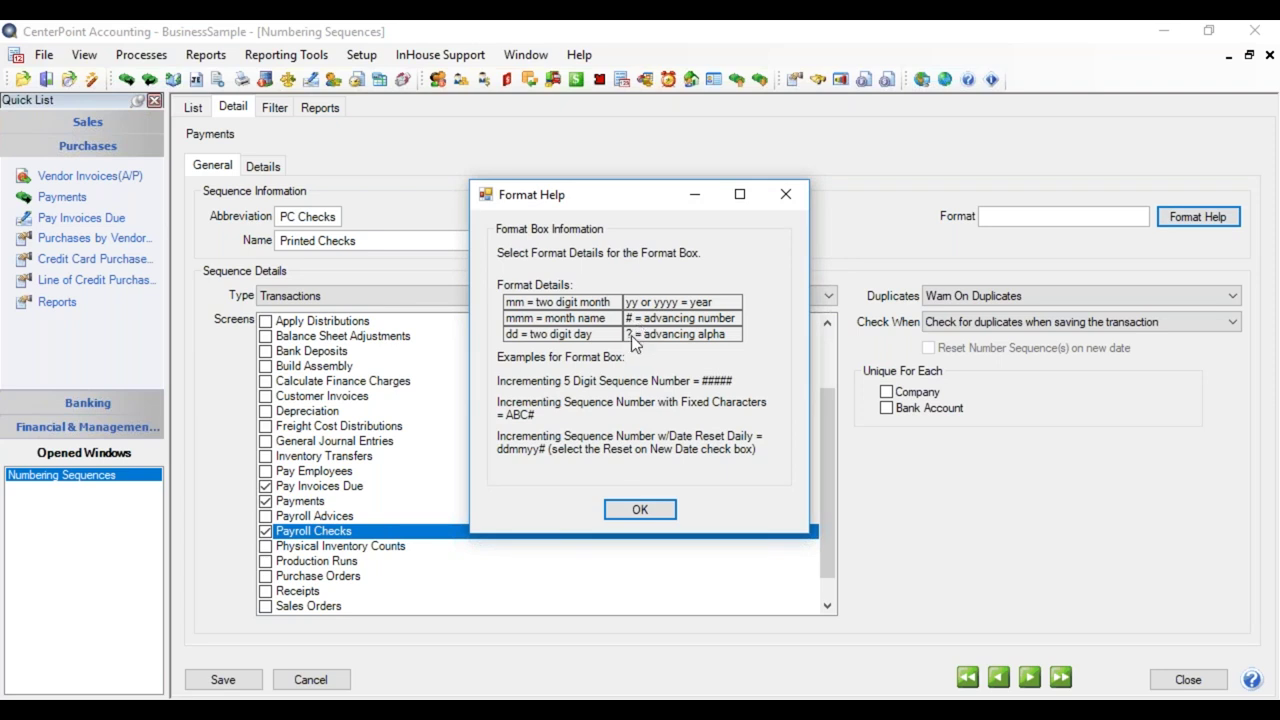
{"action": "left_click", "coordinate": [647, 507]}
{"action": "left_click", "coordinate": [996, 219]}
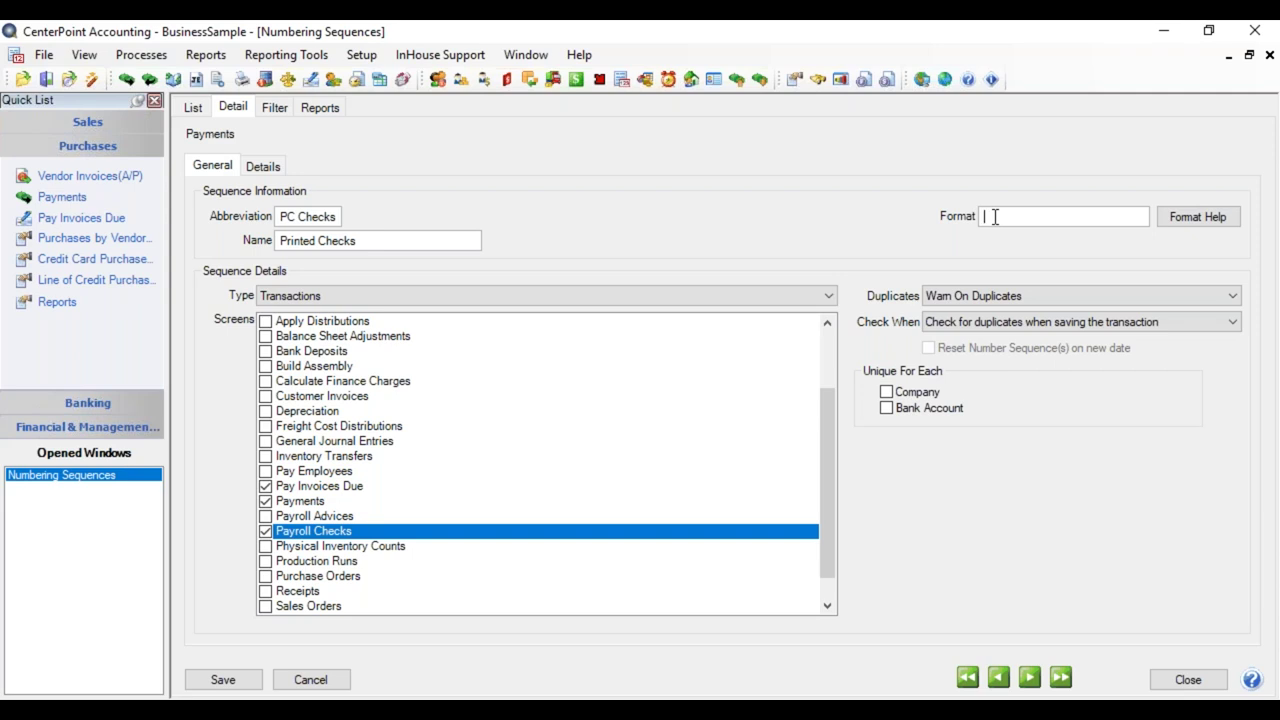
{"action": "type", "text": "####"}
Step: Try the Duplicates Allowed and No Duplicates Allowed options, and return the duplicates setting to Warn On Duplicates
{"action": "left_click", "coordinate": [1021, 294]}
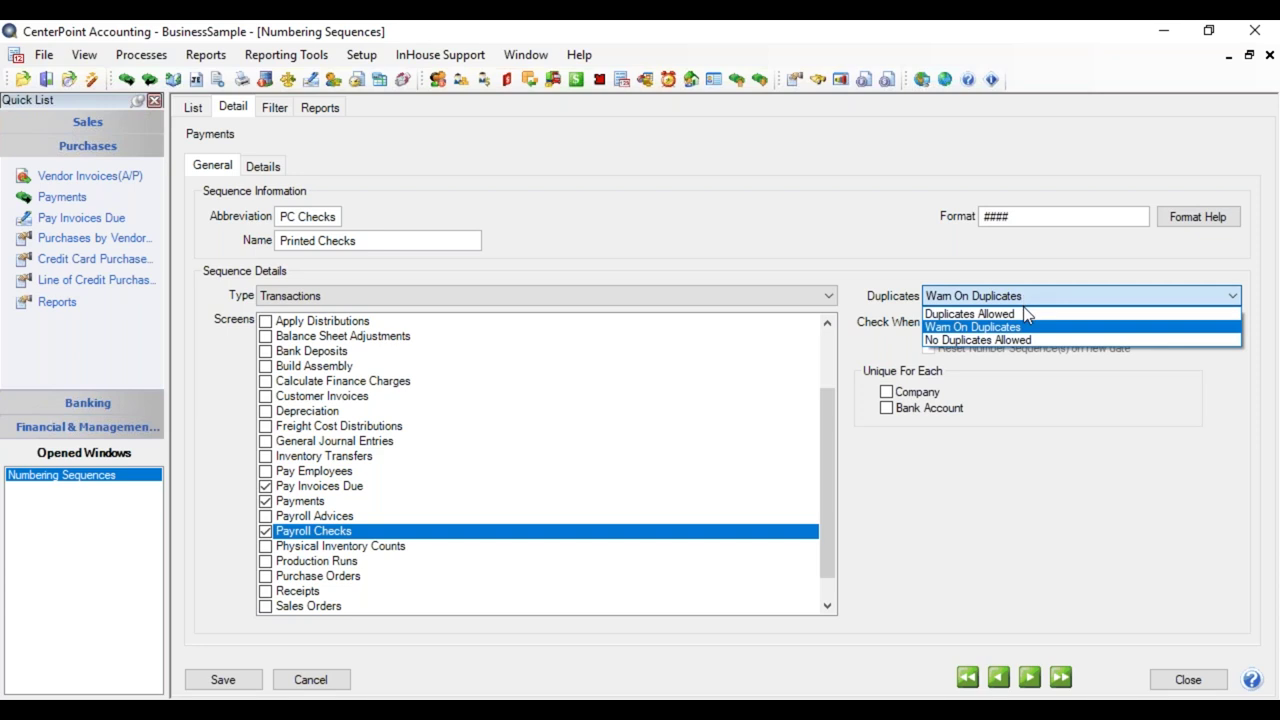
{"action": "left_click", "coordinate": [1024, 314]}
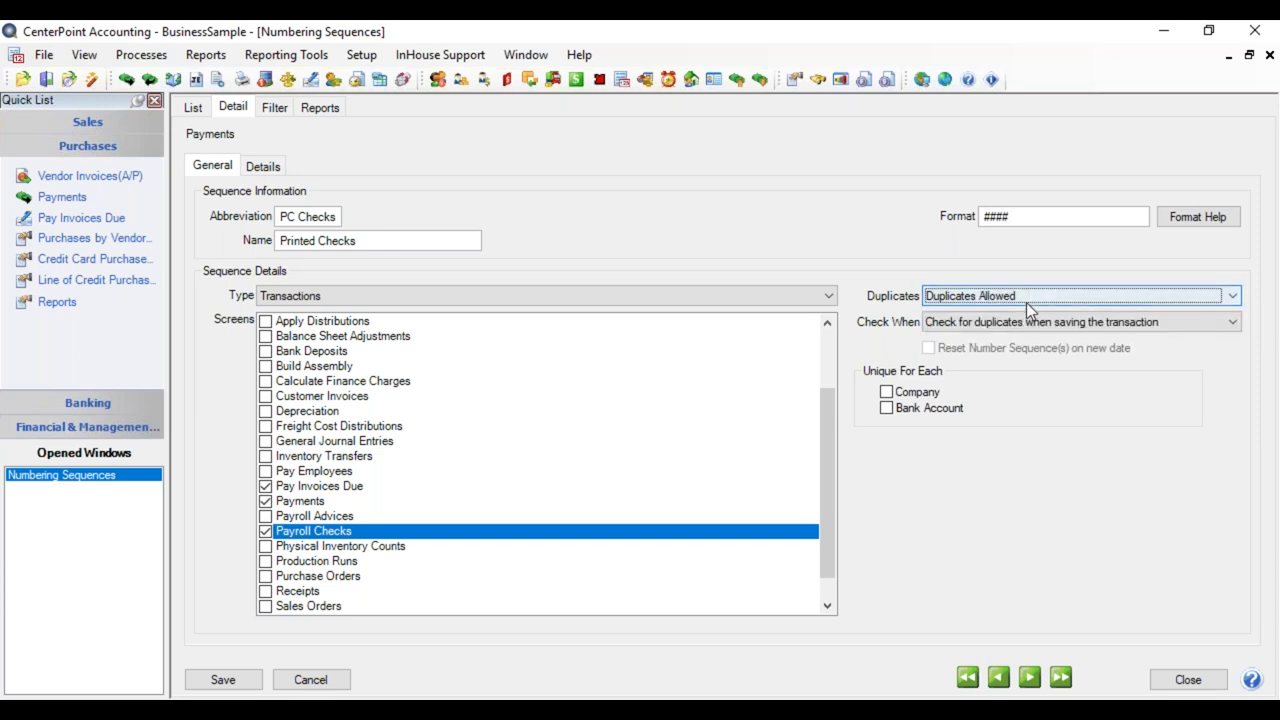
{"action": "left_click", "coordinate": [1030, 295]}
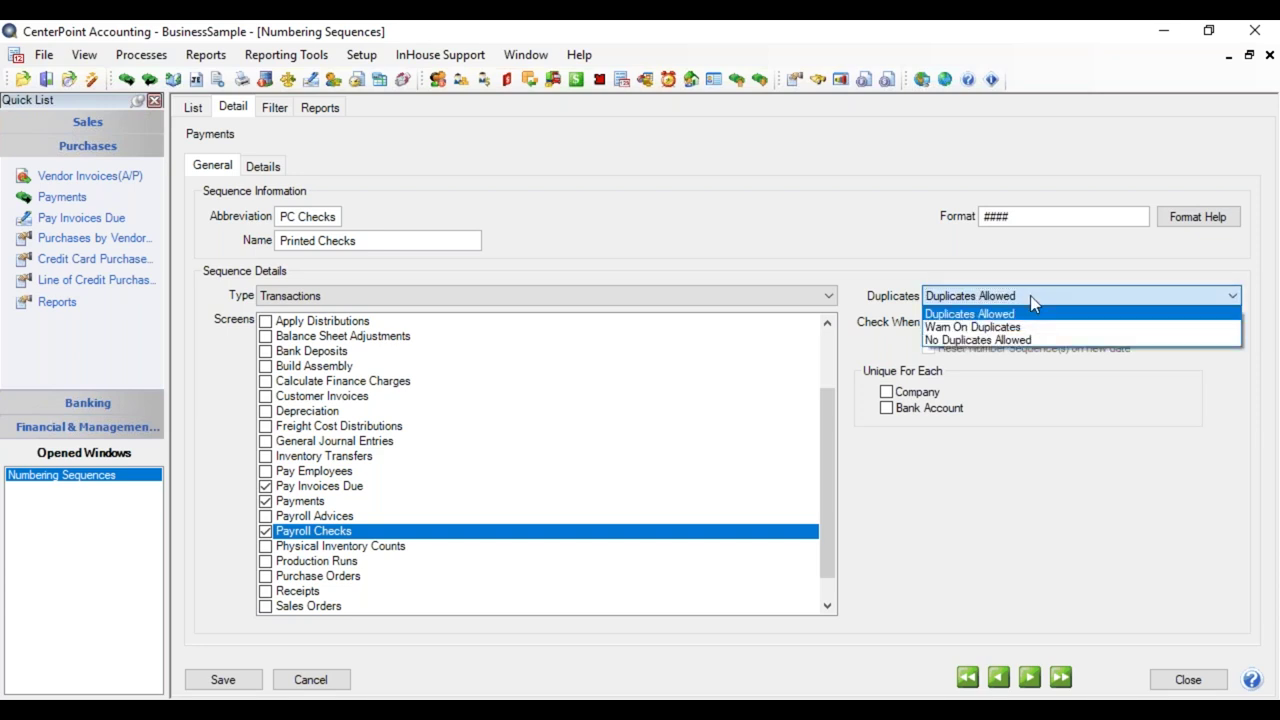
{"action": "left_click", "coordinate": [1025, 338]}
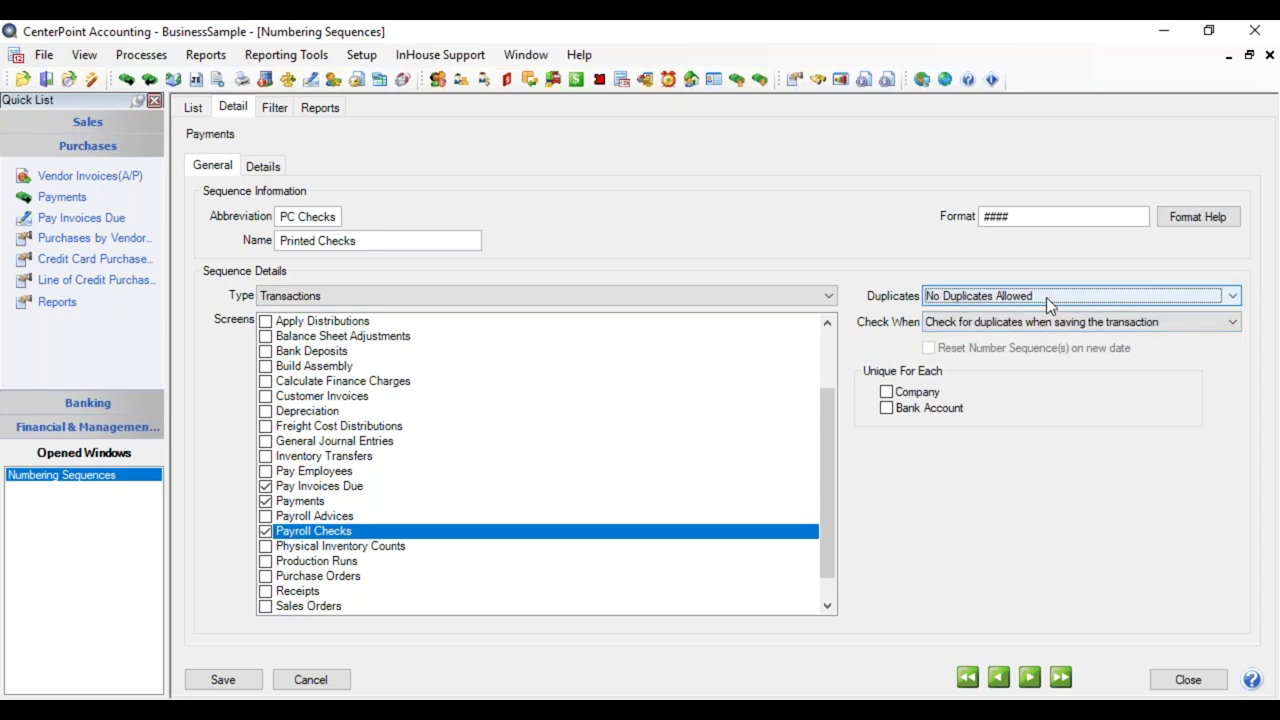
{"action": "left_click", "coordinate": [1046, 297]}
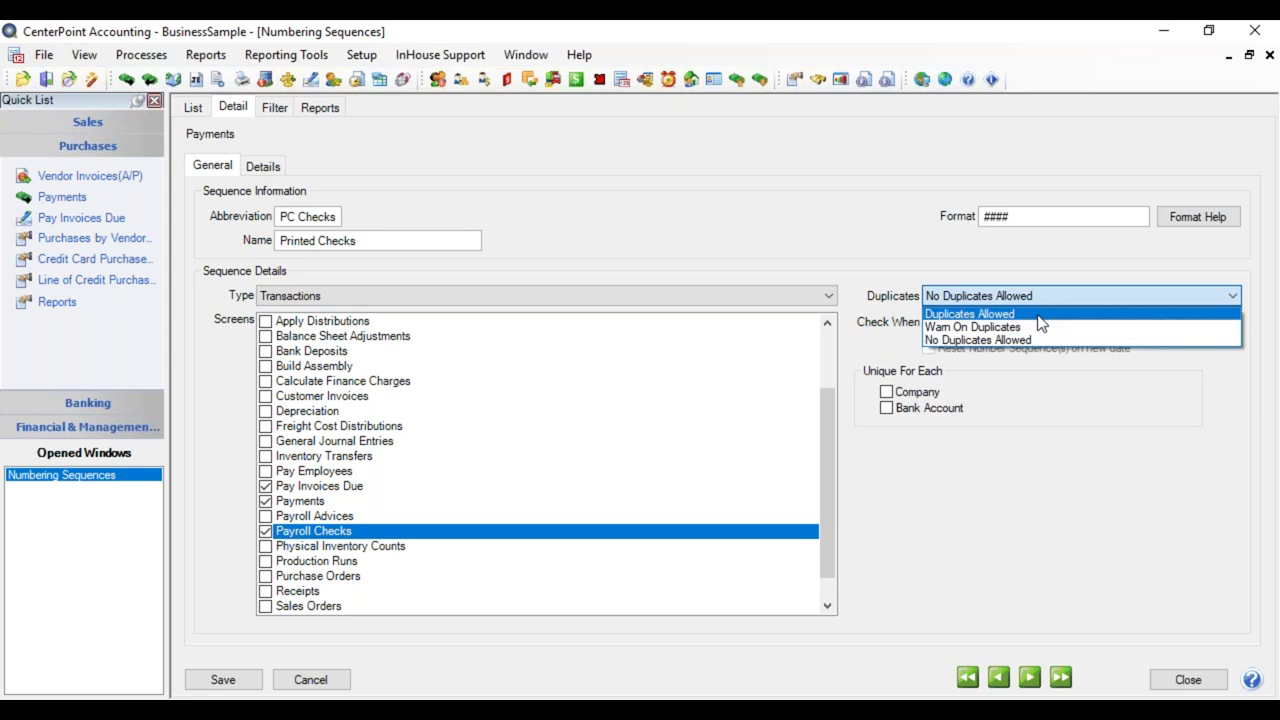
{"action": "left_click", "coordinate": [1040, 327]}
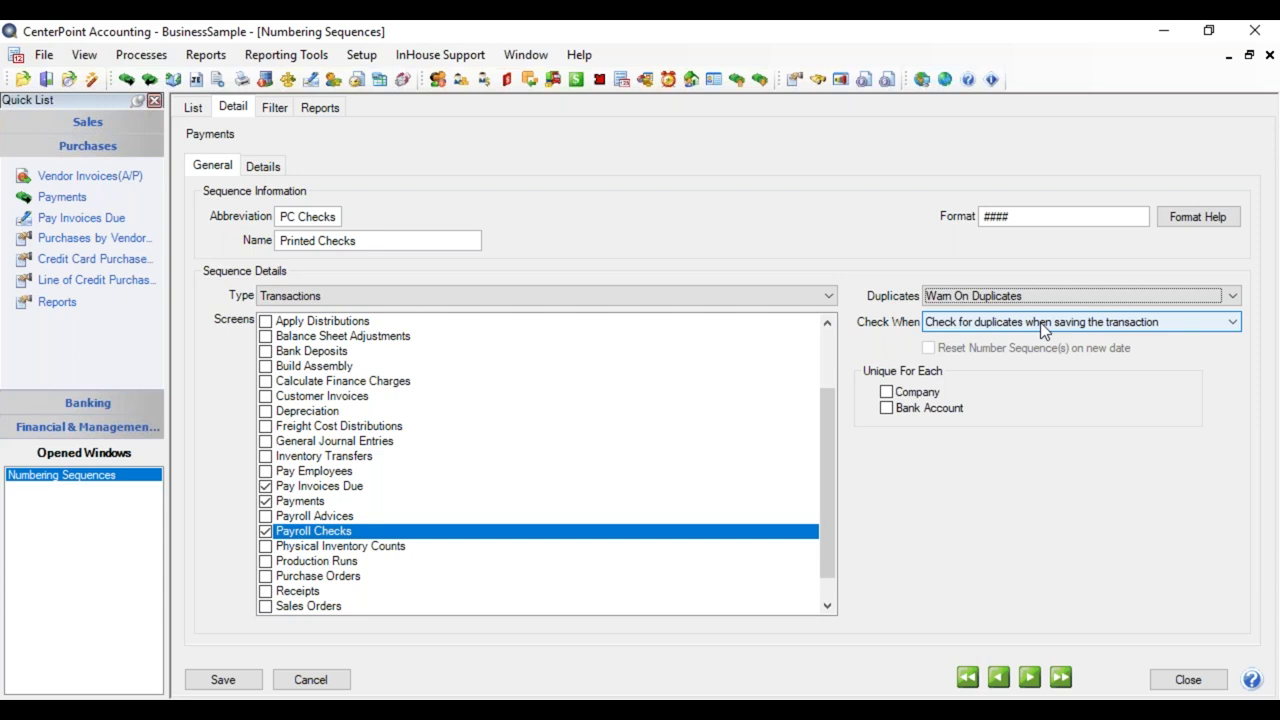
Step: Set duplicates to be checked when tabbing off the number field, and make the sequence unique for each company and bank account
{"action": "left_click", "coordinate": [1040, 322]}
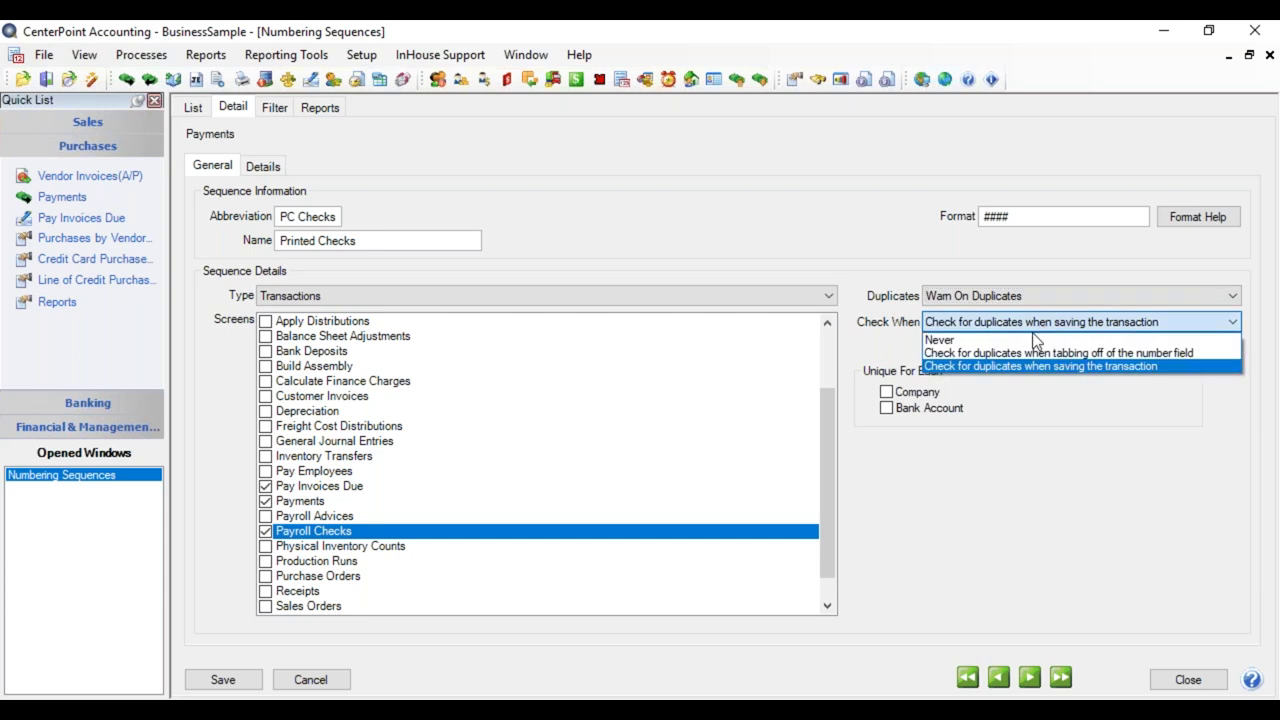
{"action": "left_click", "coordinate": [1028, 354]}
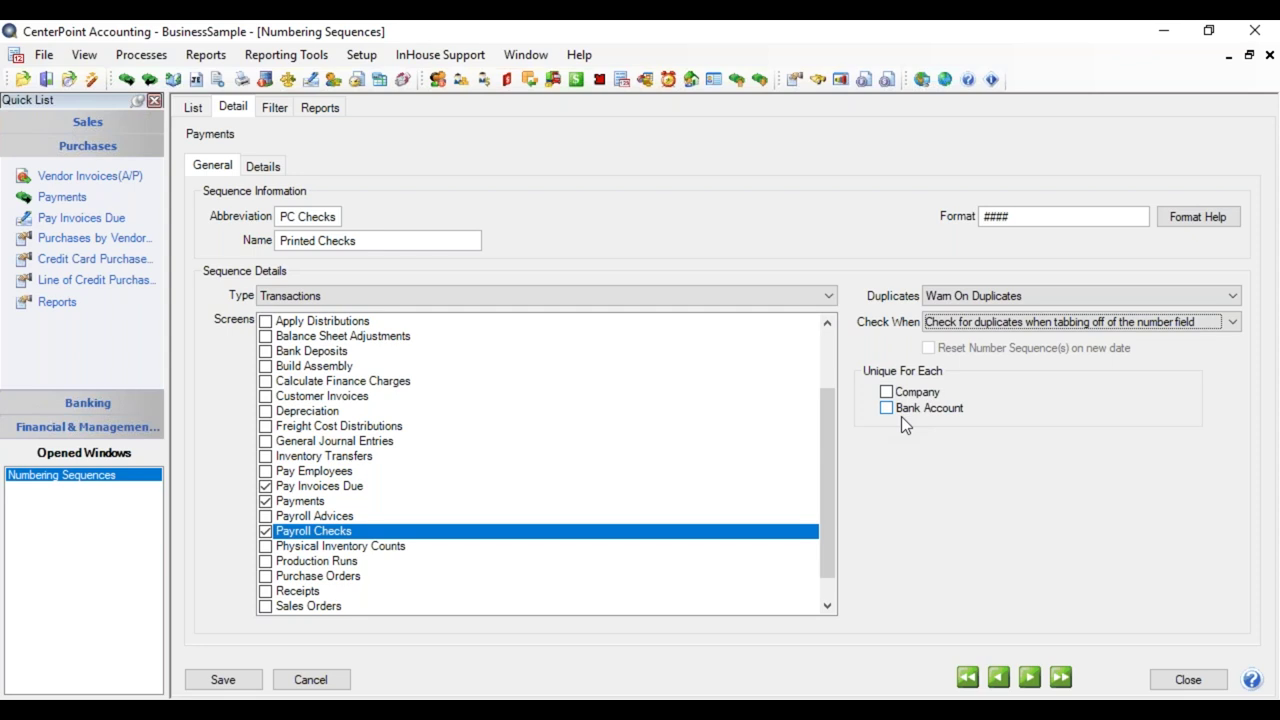
{"action": "left_click", "coordinate": [887, 393]}
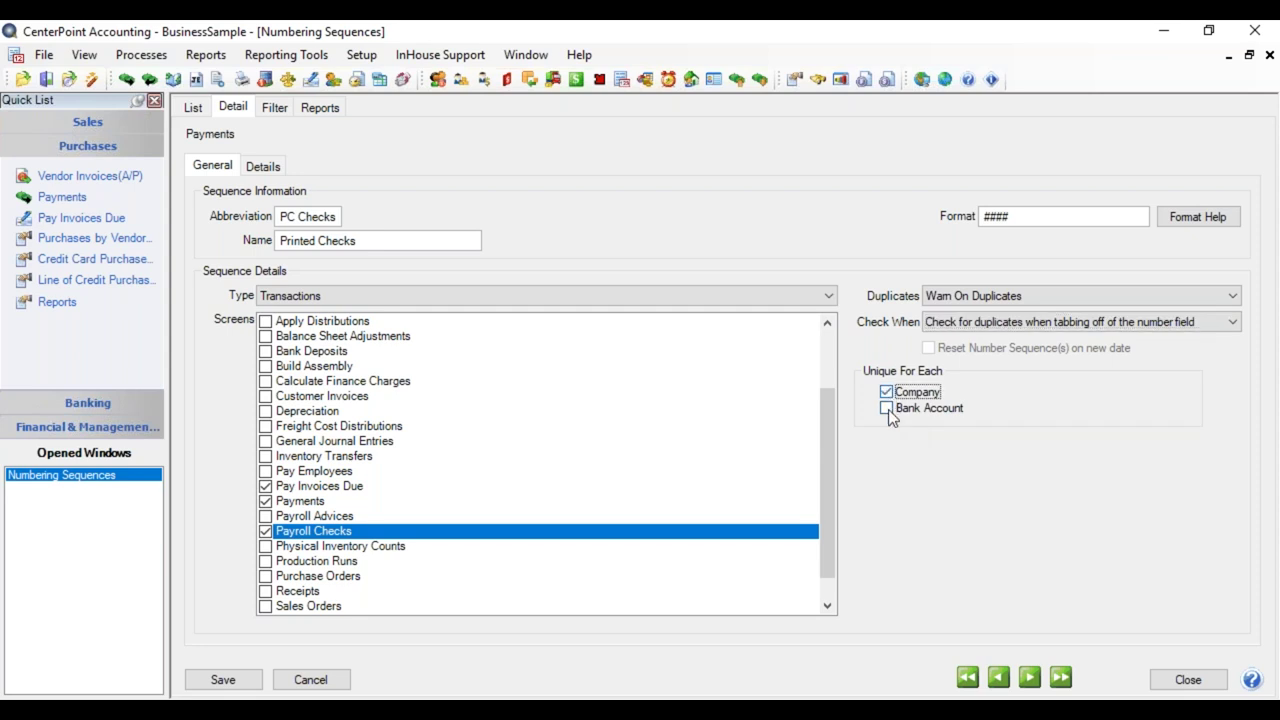
{"action": "left_click", "coordinate": [886, 409]}
{"action": "key", "text": "shift+Tab"}
{"action": "key", "text": "space"}
{"action": "left_click", "coordinate": [886, 392]}
{"action": "left_click", "coordinate": [886, 407]}
{"action": "left_click", "coordinate": [886, 408]}
Step: For the Cash in Bank account, set the last used sequence to 2345, mark it as default, and save the numbering sequence
{"action": "left_click", "coordinate": [258, 170]}
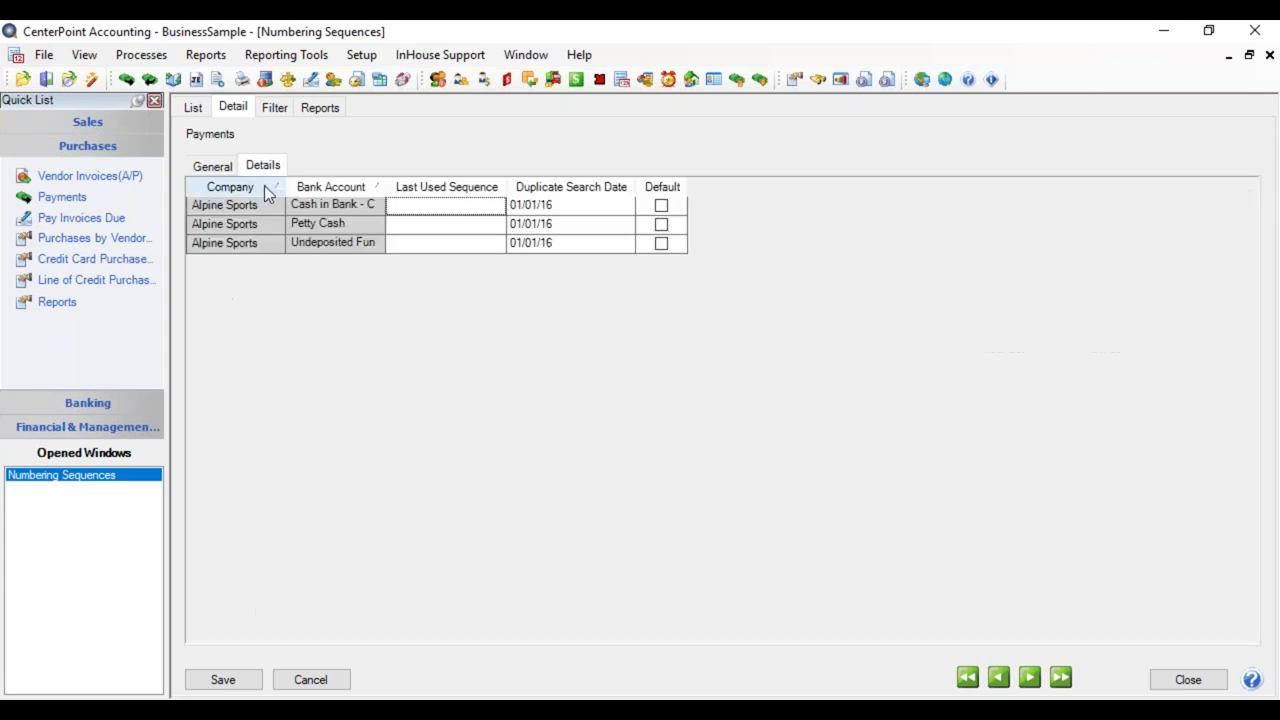
{"action": "left_click", "coordinate": [418, 210]}
{"action": "type", "text": "2345"}
{"action": "key", "text": "Tab"}
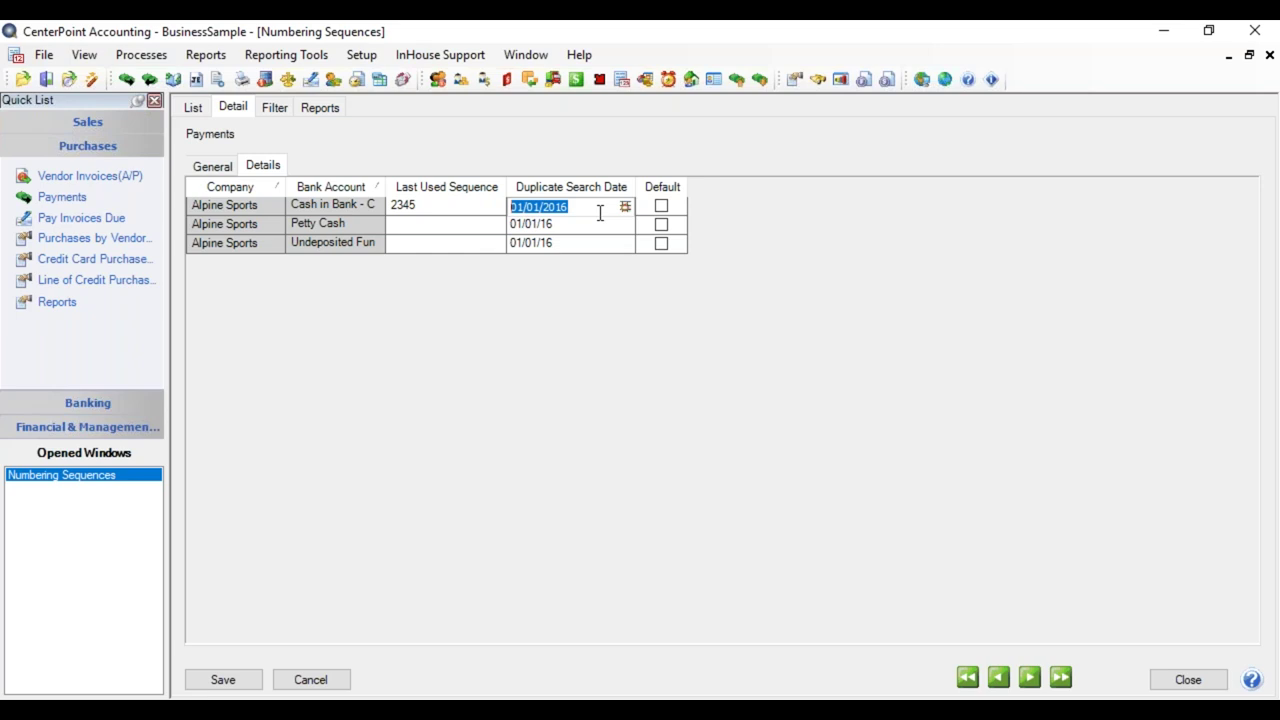
{"action": "left_click", "coordinate": [660, 210]}
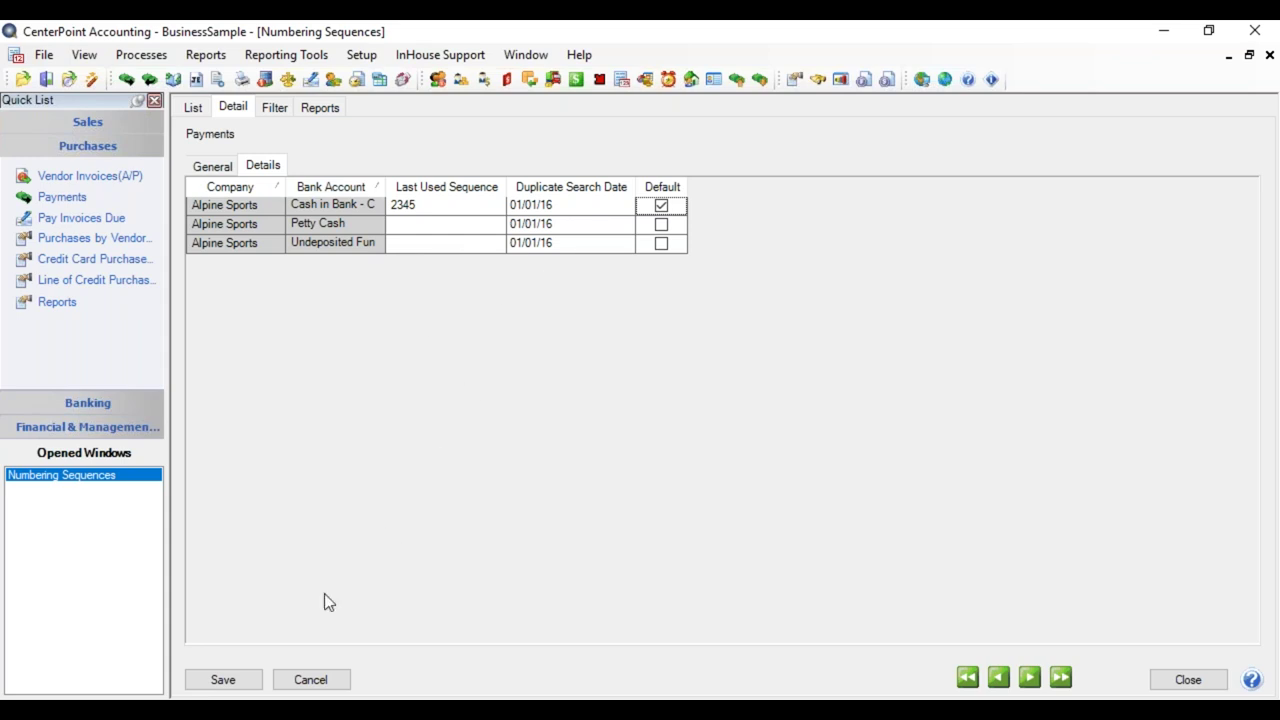
{"action": "left_click", "coordinate": [249, 681]}
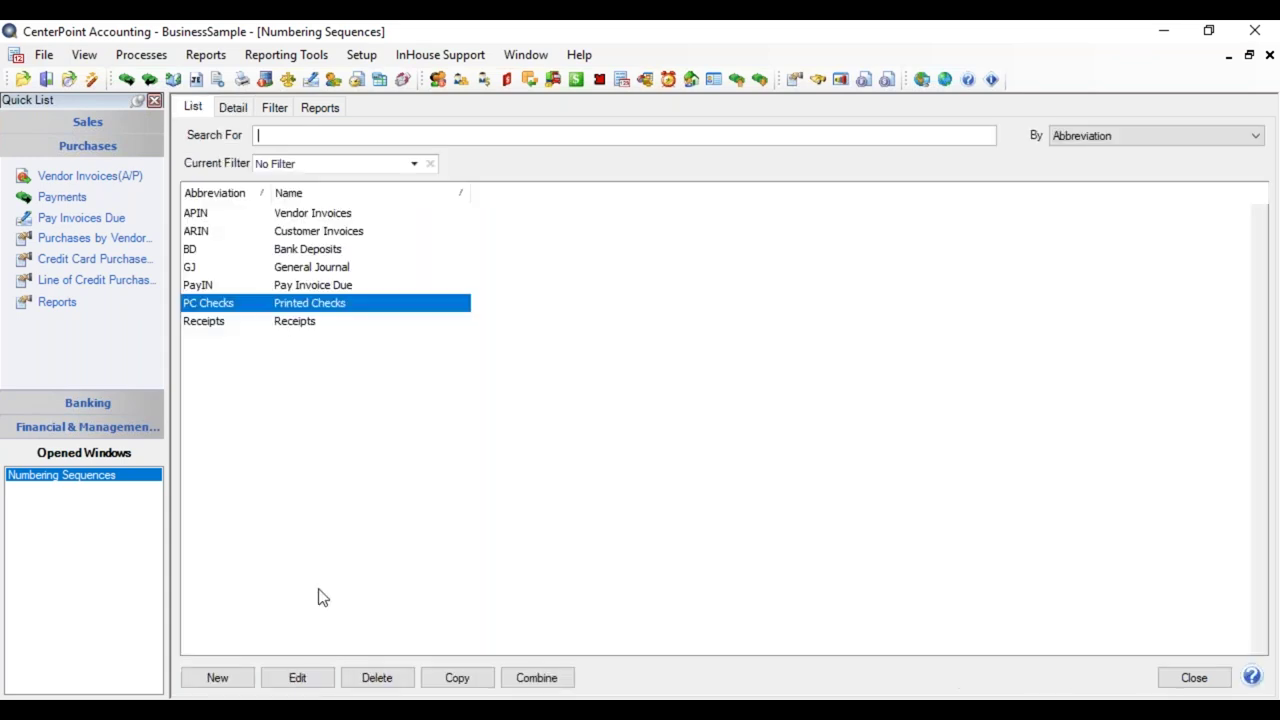
Step: Start a new numbering sequence with the abbreviation ACHPaym and the name ACH Payments
{"action": "left_click", "coordinate": [222, 679]}
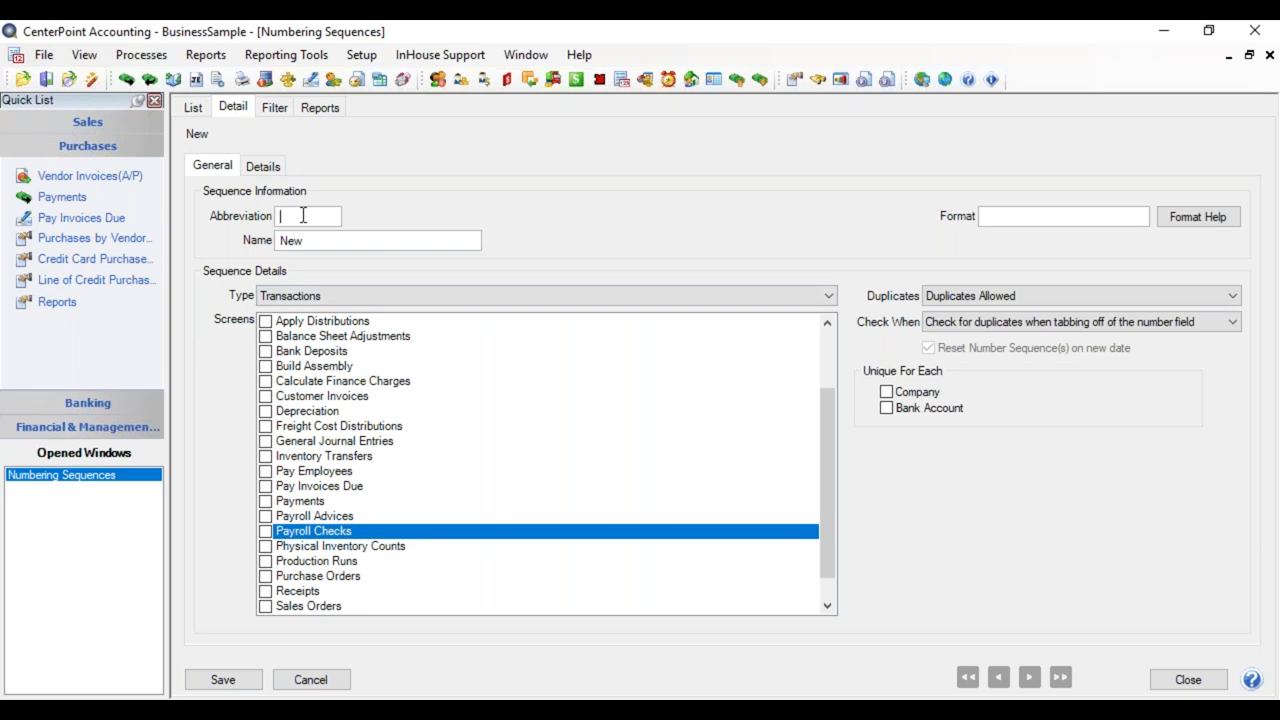
{"action": "type", "text": "ACHPaym"}
{"action": "key", "text": "Tab"}
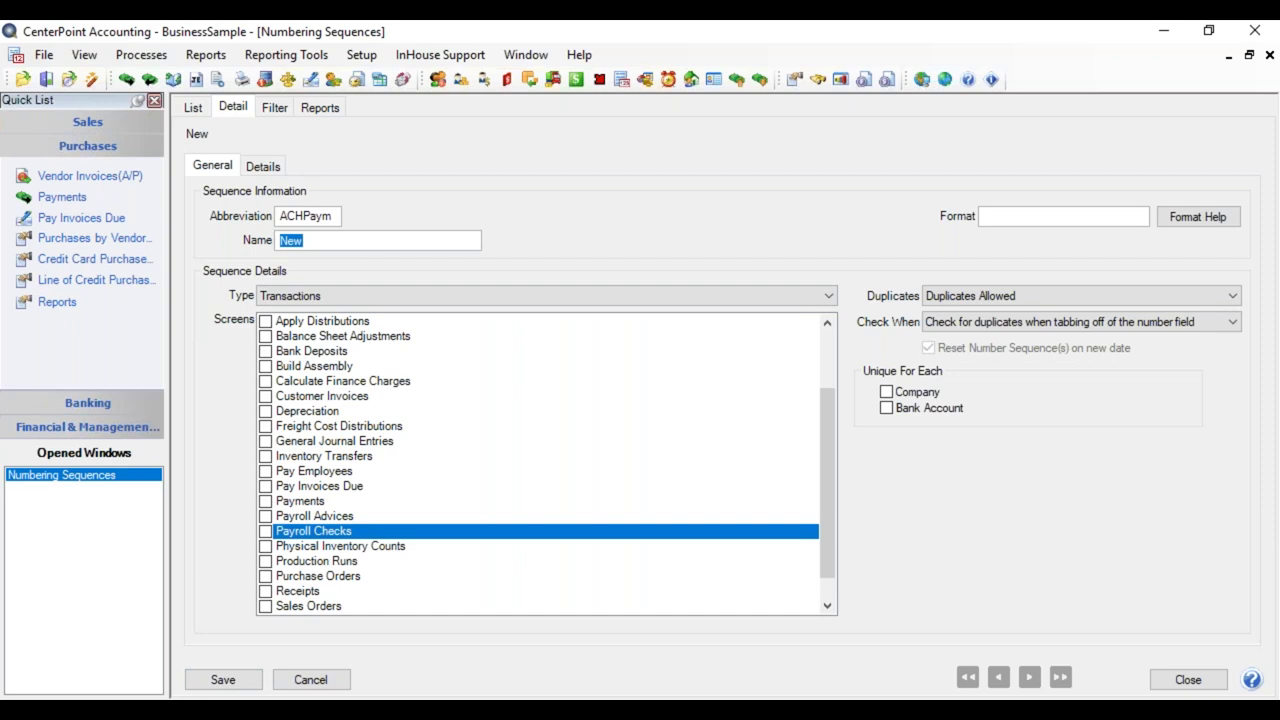
{"action": "type", "text": "ACH Payments"}
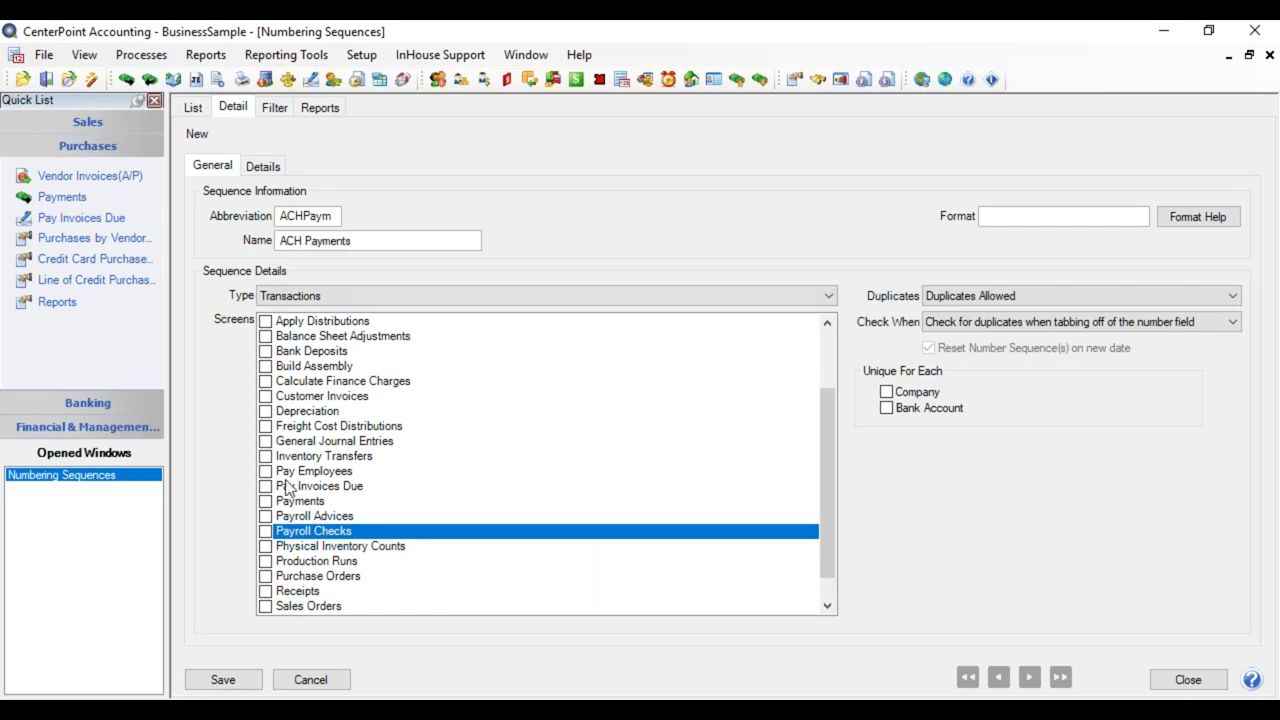
Step: Apply the new sequence to the Payments and Pay Invoices Due screens
{"action": "left_click", "coordinate": [268, 501]}
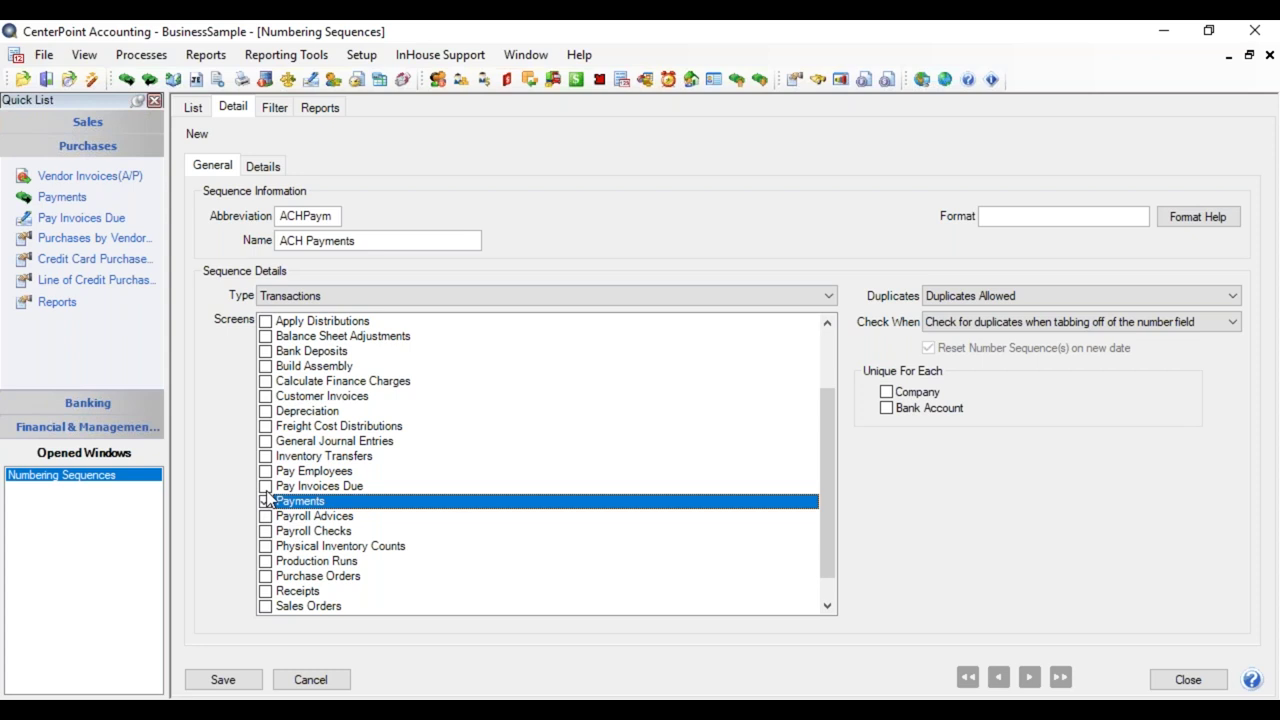
{"action": "left_click", "coordinate": [266, 501]}
{"action": "left_click", "coordinate": [266, 486]}
{"action": "left_click", "coordinate": [266, 486]}
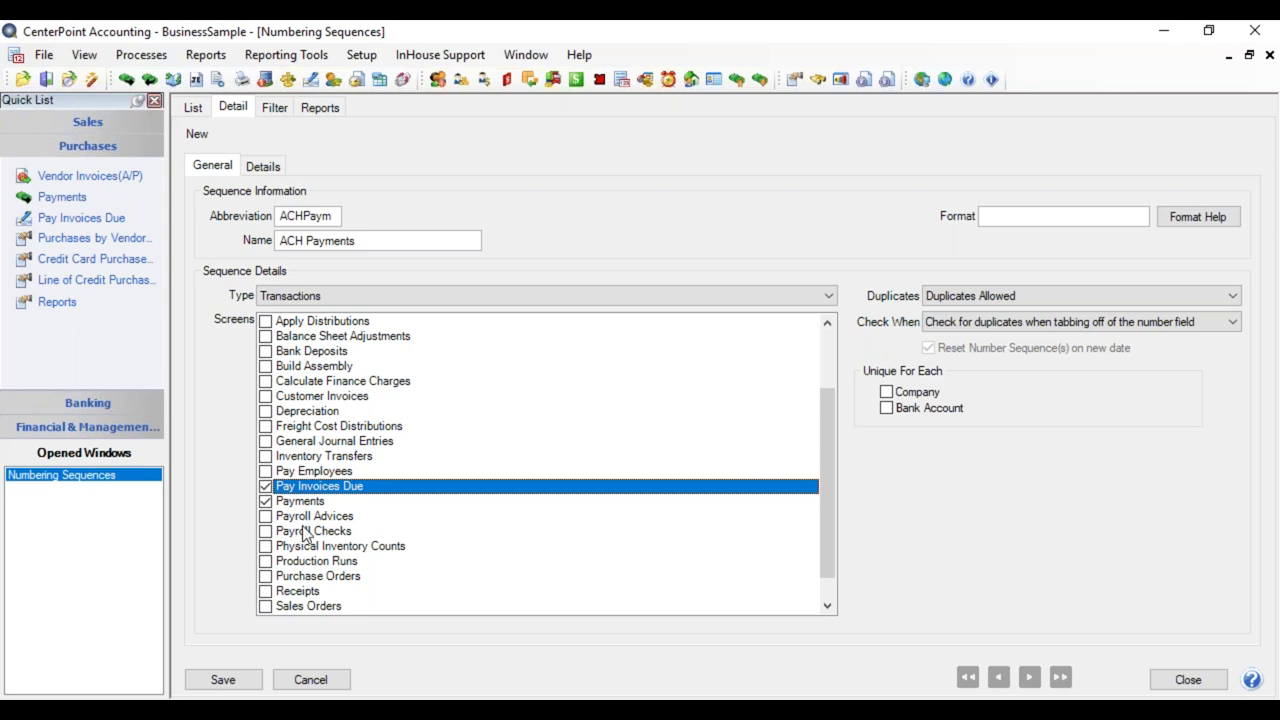
Step: Set the sequence format to ACHmmddyy-##, consulting the format help for the date codes
{"action": "left_click", "coordinate": [1044, 219]}
{"action": "type", "text": "ACH"}
{"action": "left_click", "coordinate": [1195, 216]}
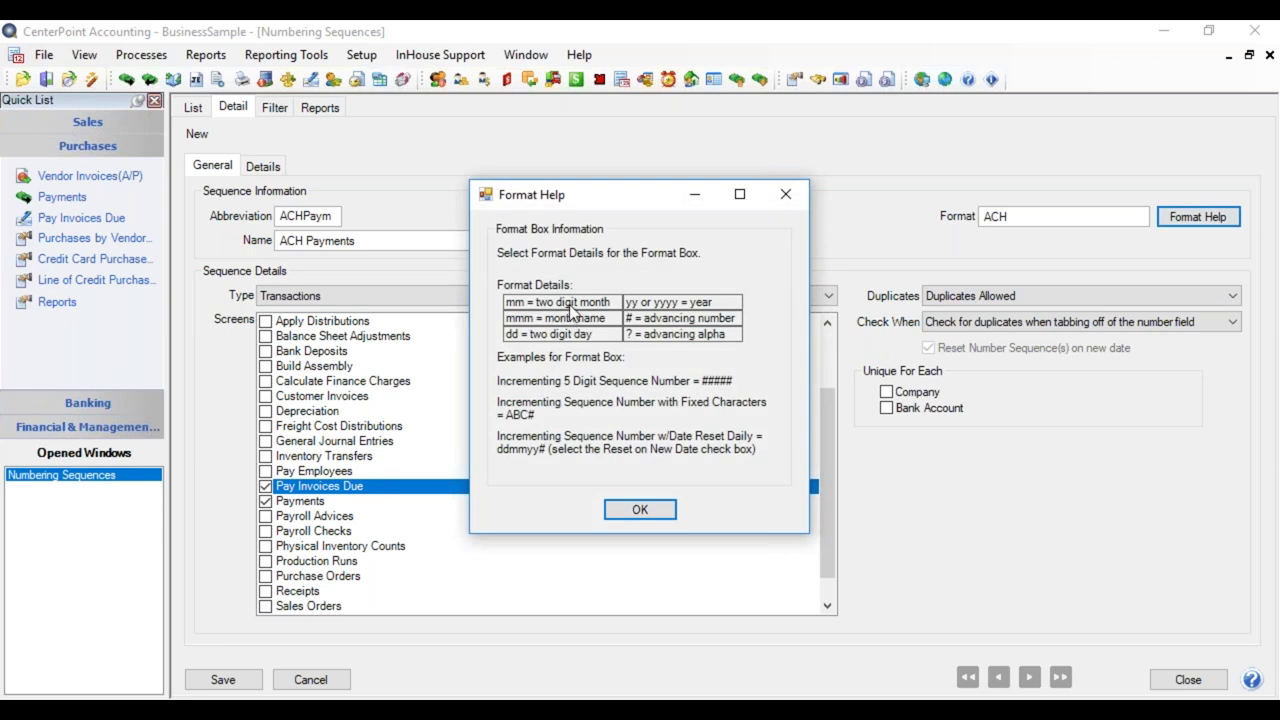
{"action": "left_click", "coordinate": [640, 509]}
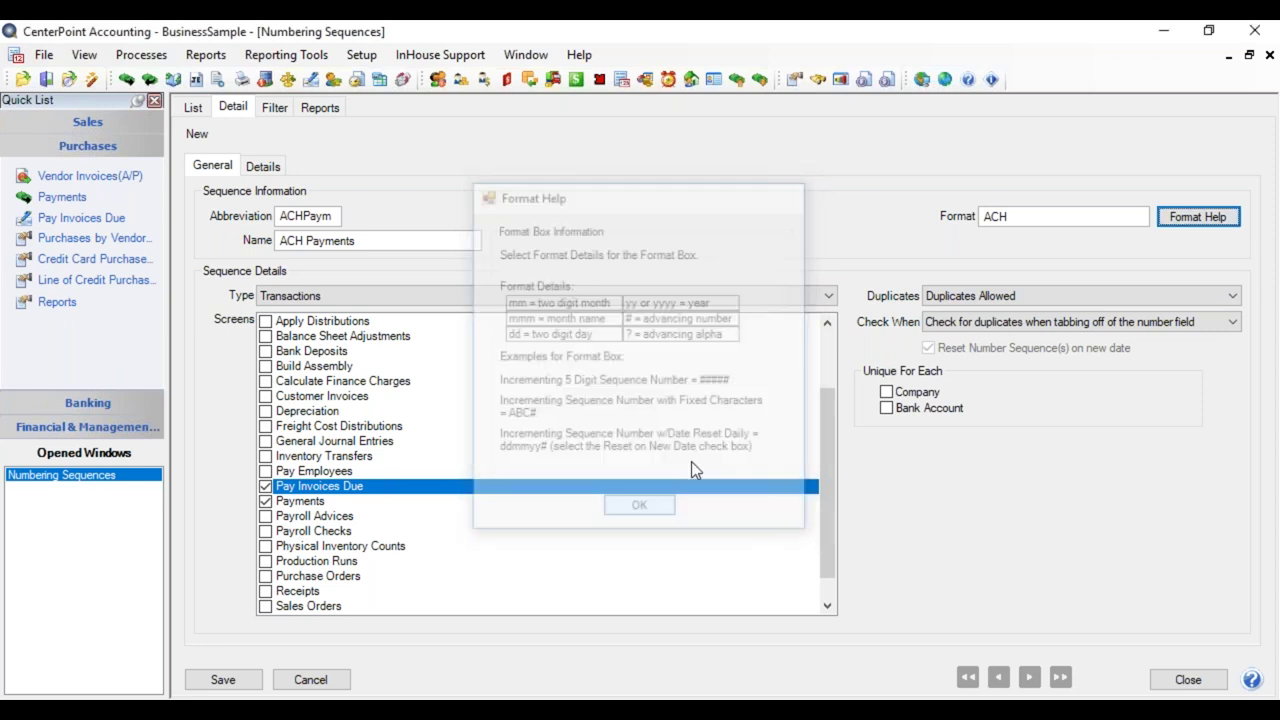
{"action": "left_click", "coordinate": [1015, 219]}
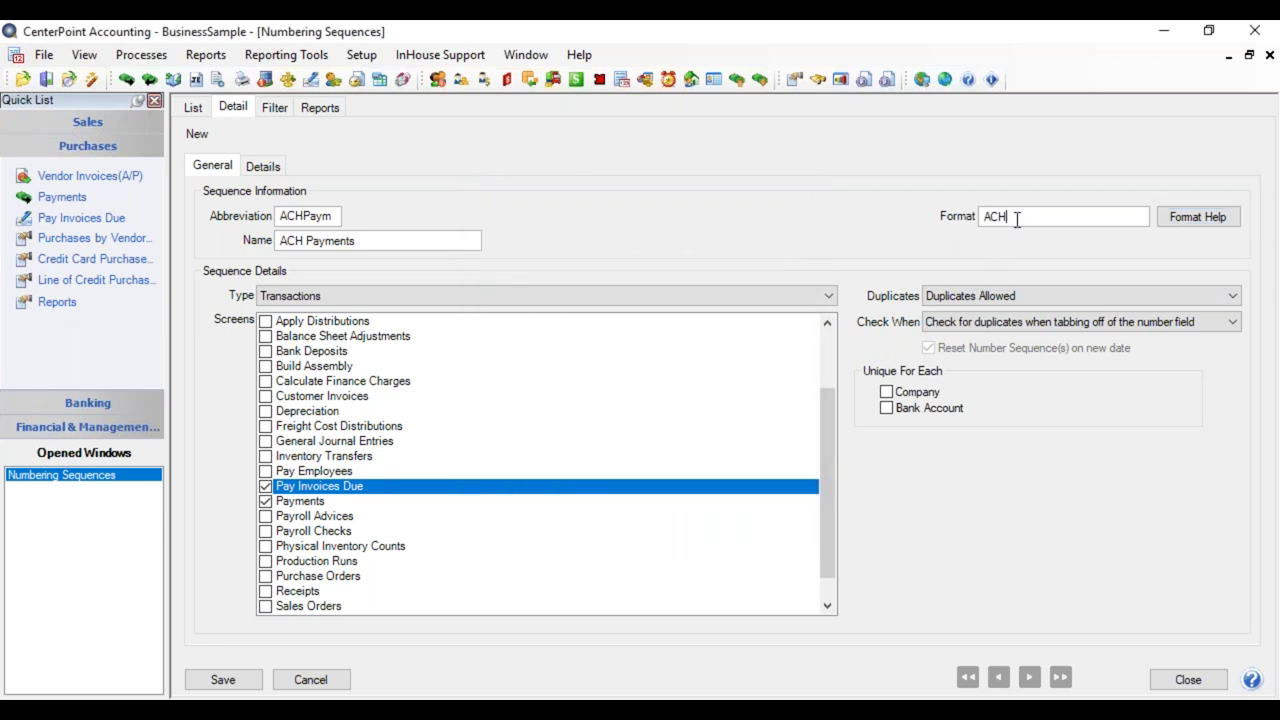
{"action": "type", "text": "mmdd"}
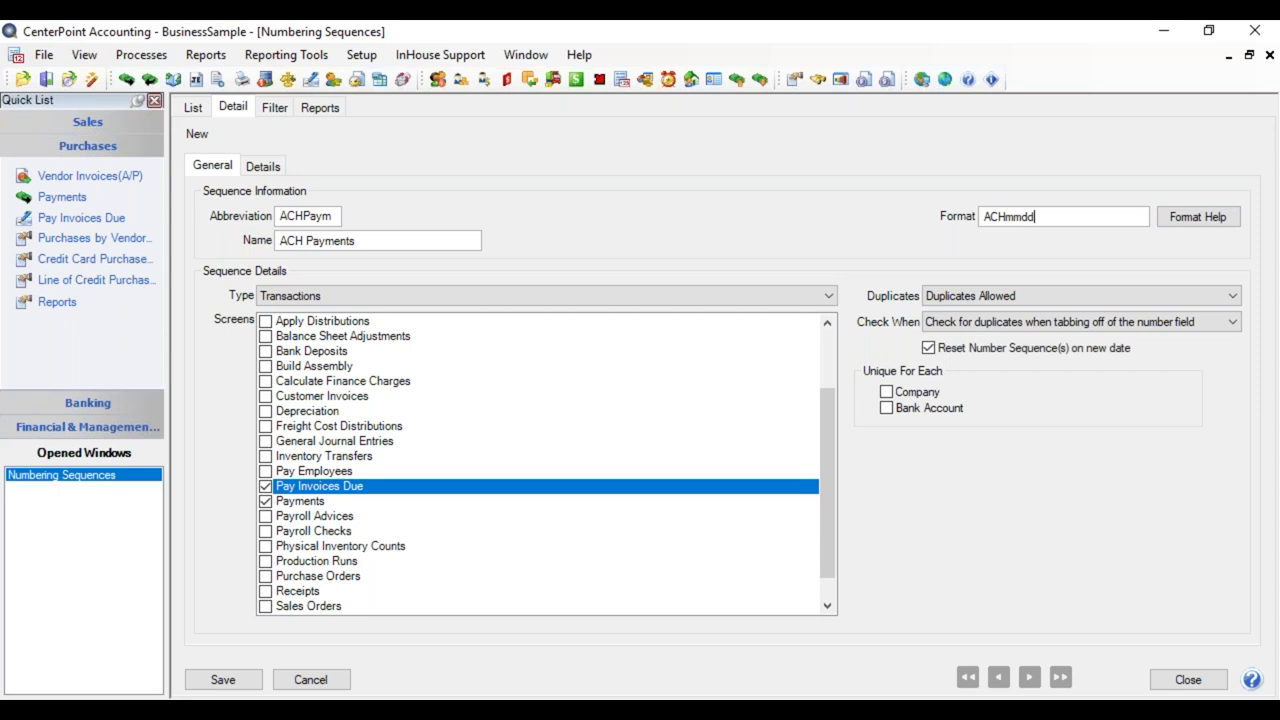
{"action": "type", "text": "yy"}
{"action": "type", "text": "-##"}
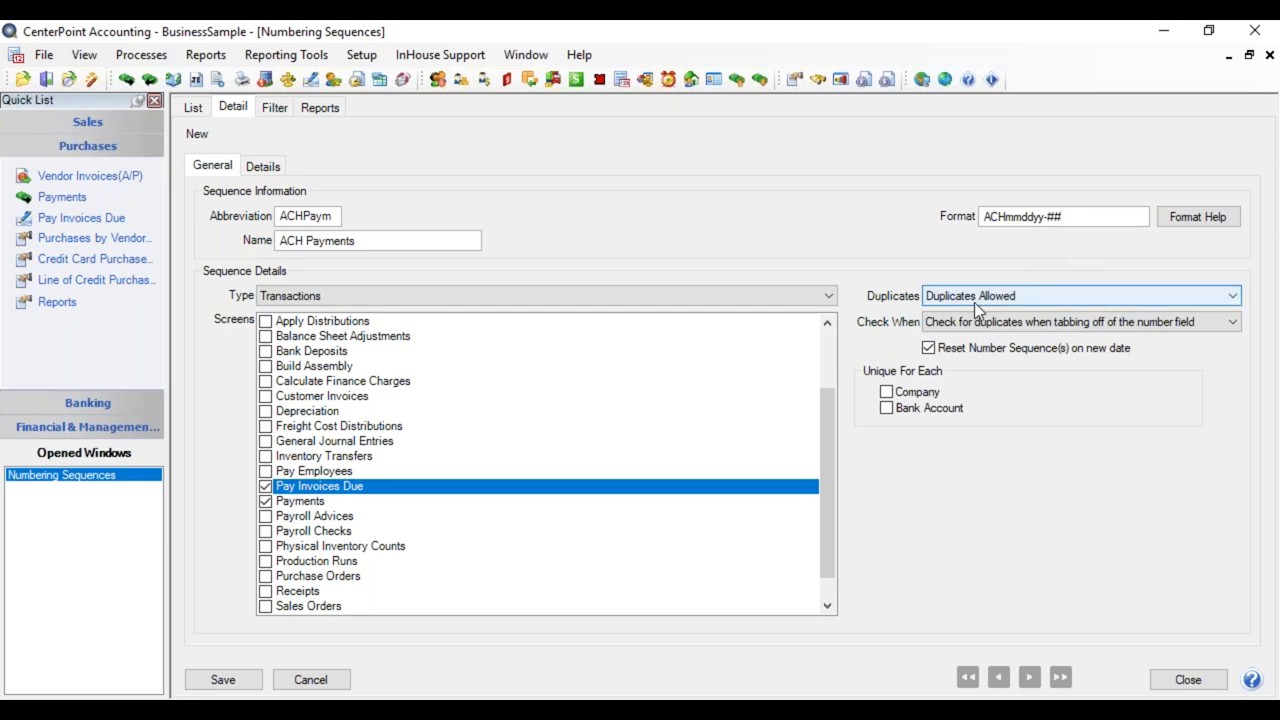
Step: Set the duplicates option to Warn On Duplicates and change the abbreviation to ACHPayment
{"action": "left_click", "coordinate": [1233, 297]}
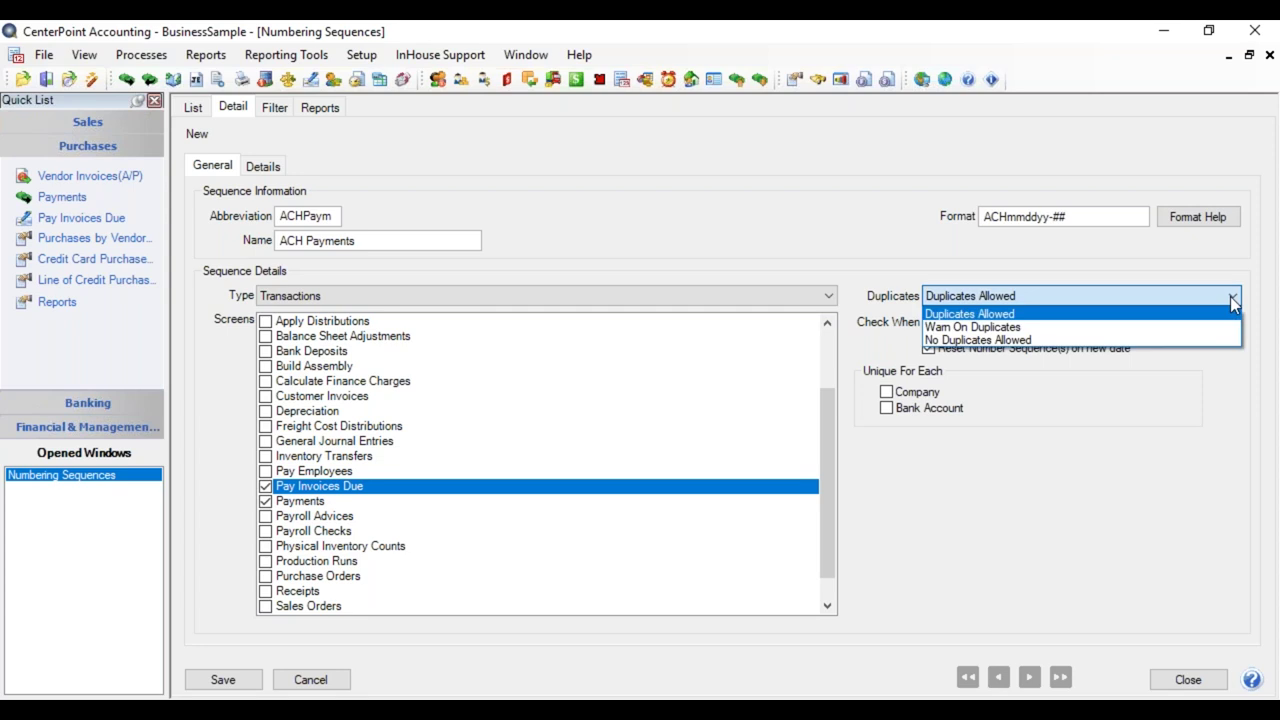
{"action": "left_click", "coordinate": [1156, 327]}
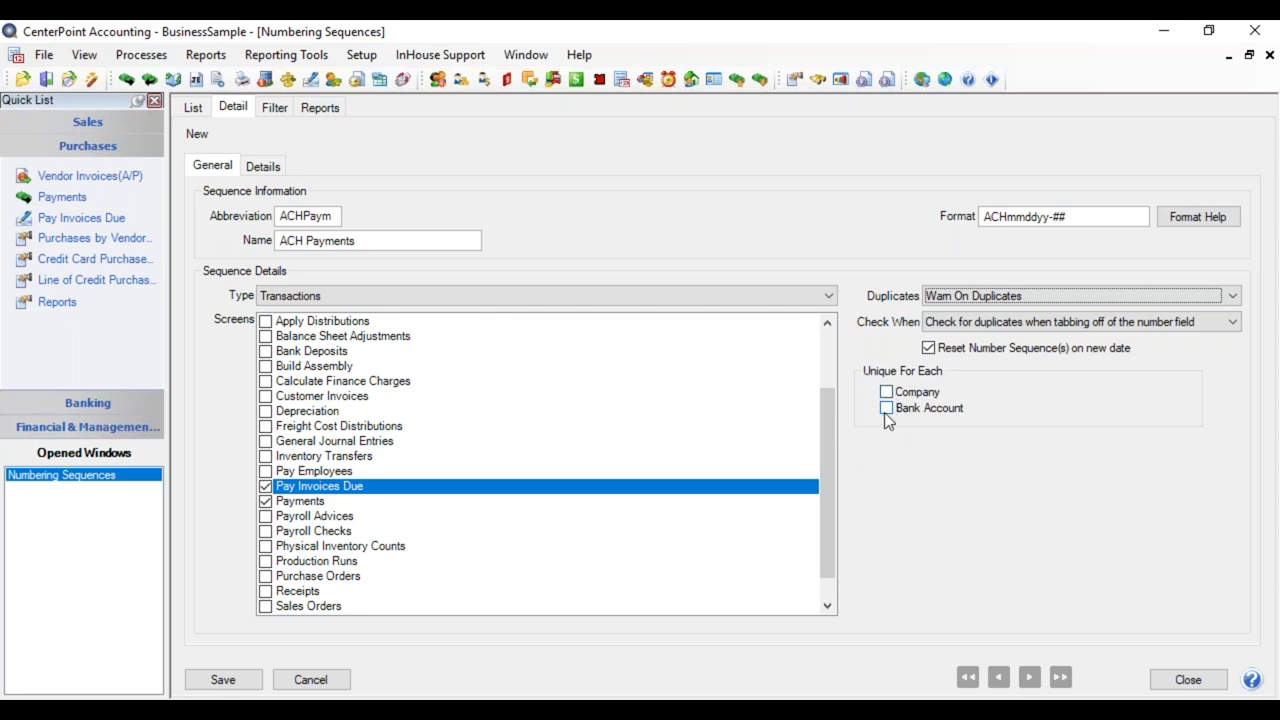
{"action": "left_click", "coordinate": [308, 216]}
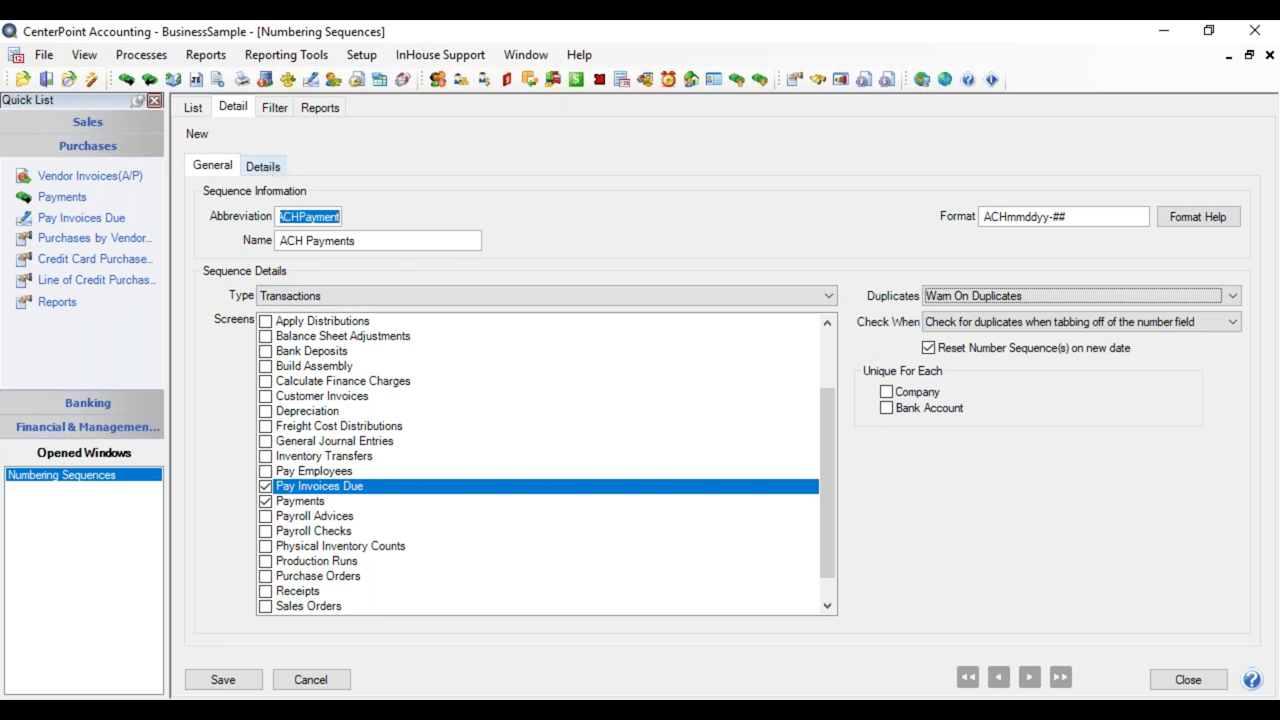
Step: Check the last used sequence details, then save the ACH Payments sequence and close the Numbering Sequences window
{"action": "left_click", "coordinate": [263, 166]}
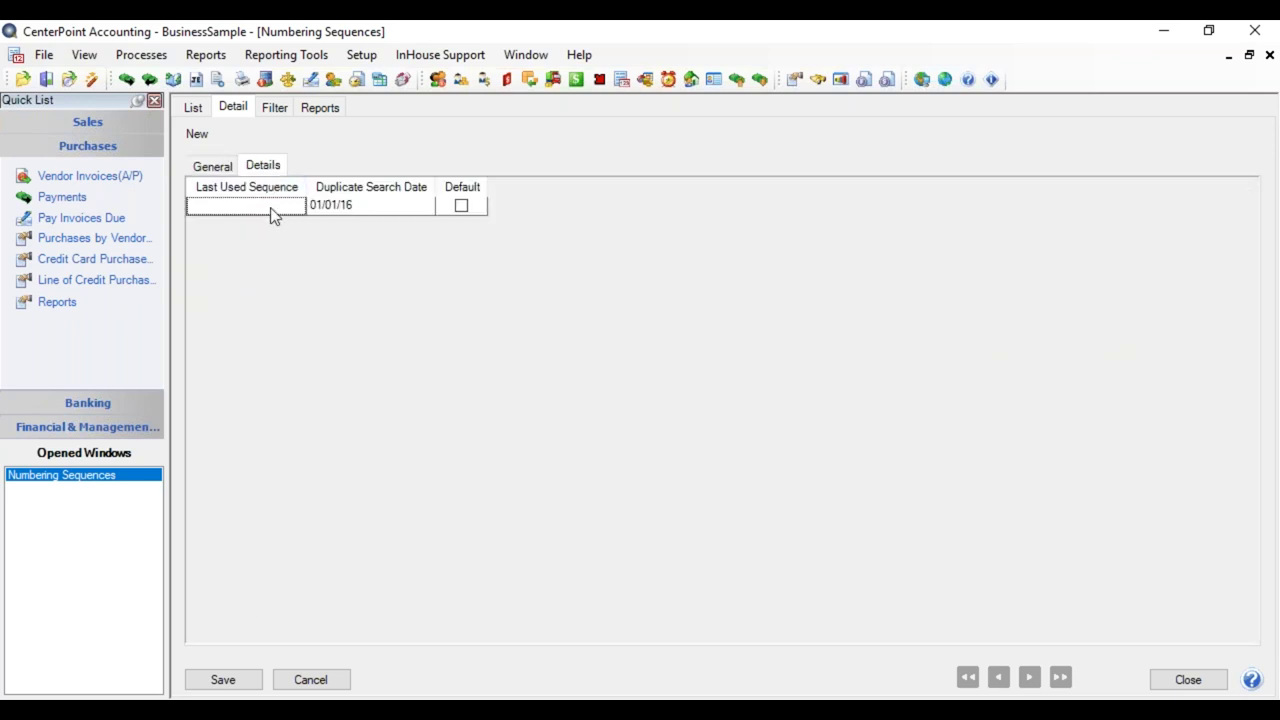
{"action": "left_click", "coordinate": [270, 210]}
{"action": "left_click", "coordinate": [221, 681]}
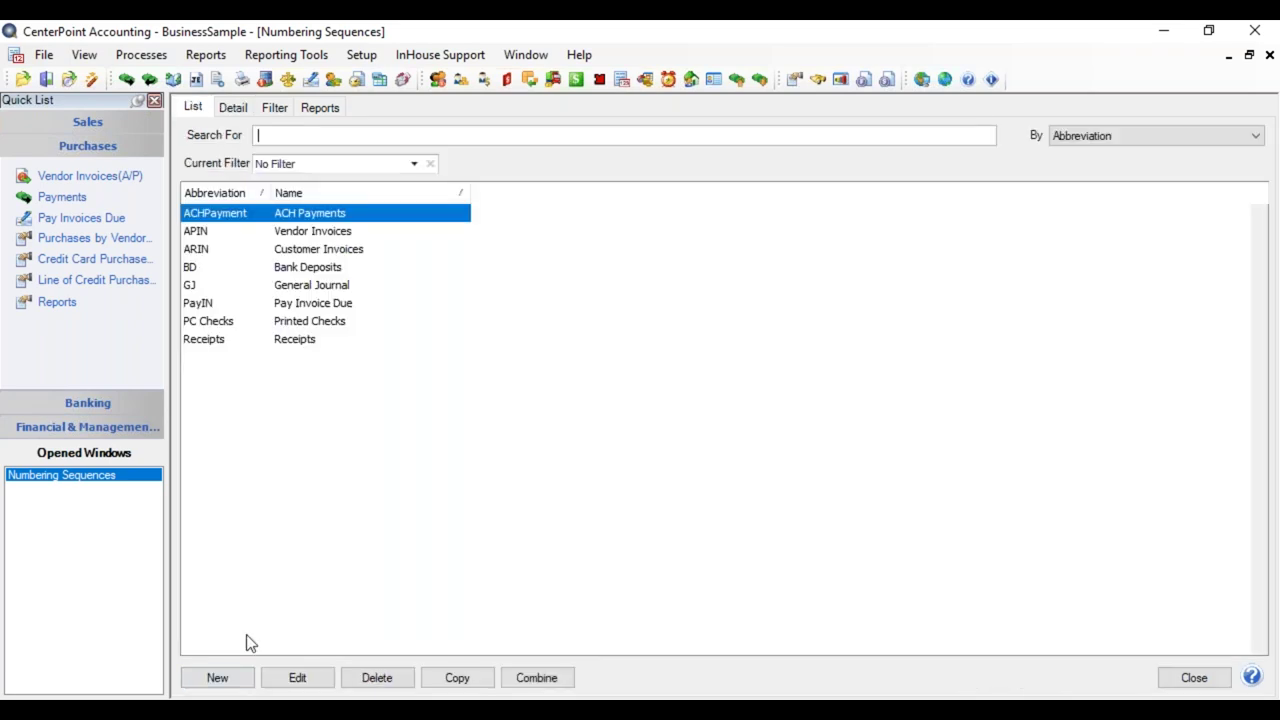
{"action": "left_click", "coordinate": [1197, 683]}
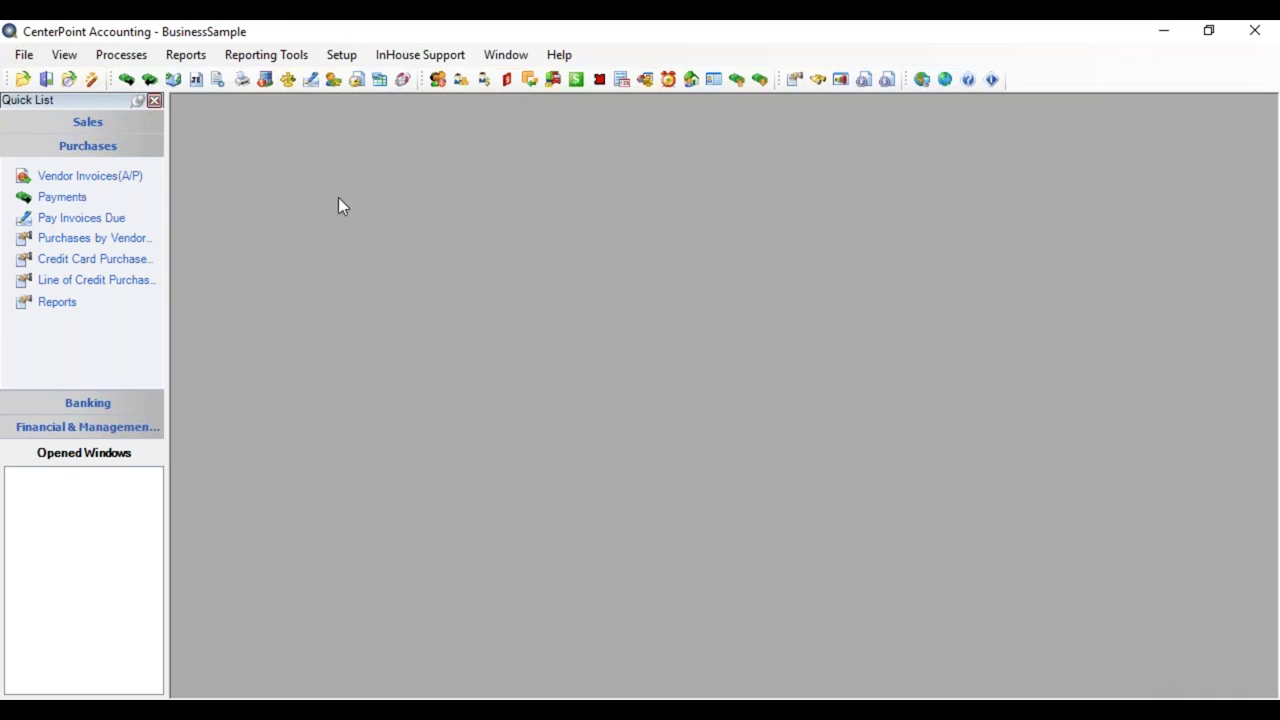
Step: Open the Payments screen and choose ACH Payments as the payment's numbering sequence
{"action": "left_click", "coordinate": [78, 198]}
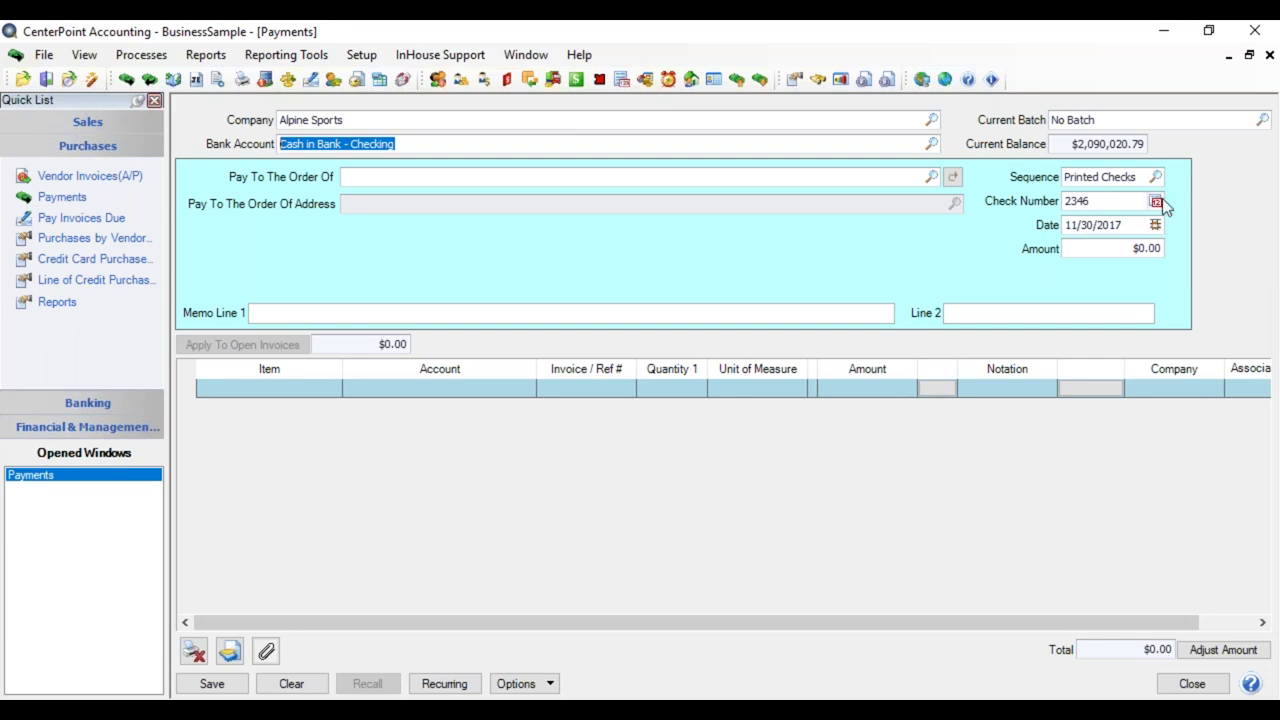
{"action": "left_click", "coordinate": [1156, 177]}
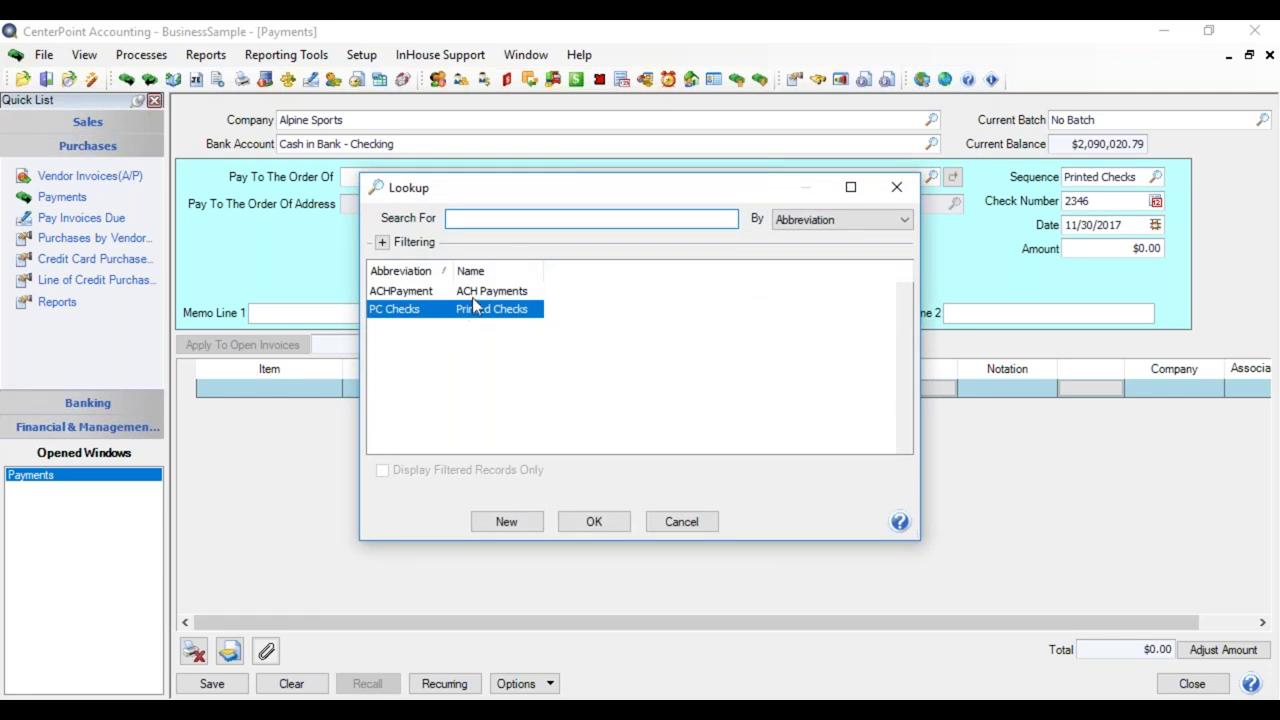
{"action": "left_click", "coordinate": [484, 296]}
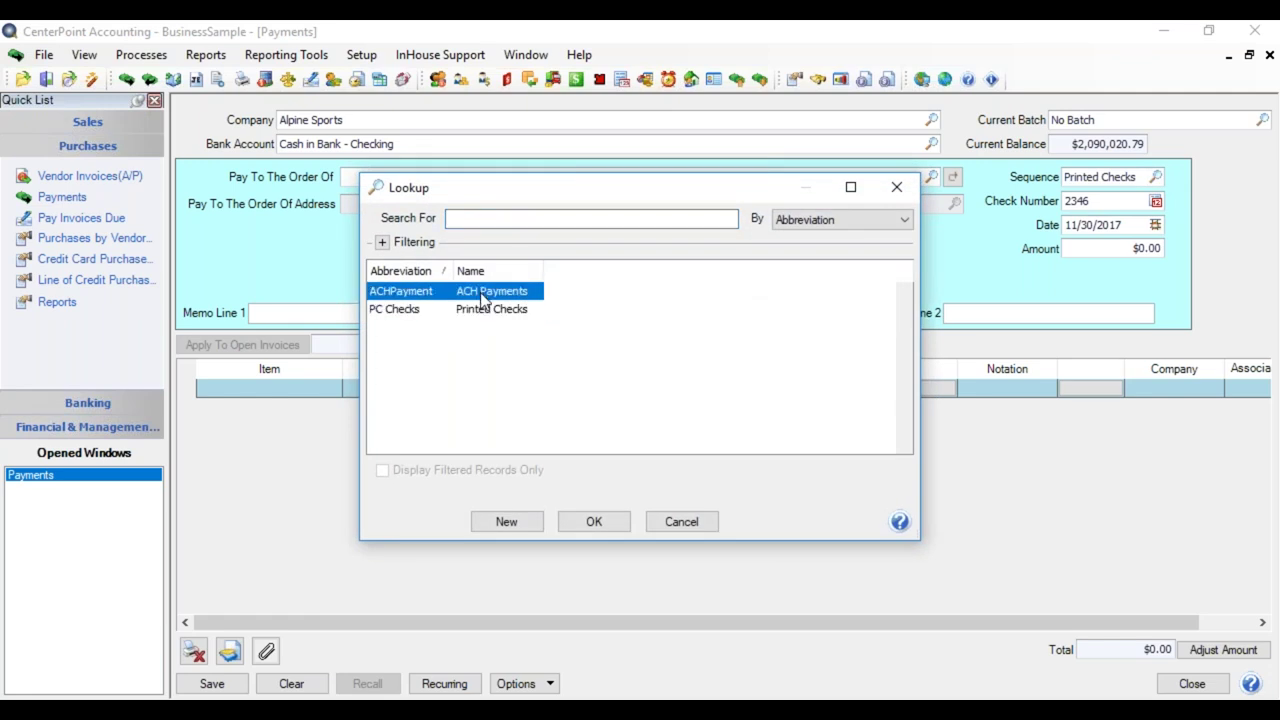
{"action": "left_click", "coordinate": [590, 522]}
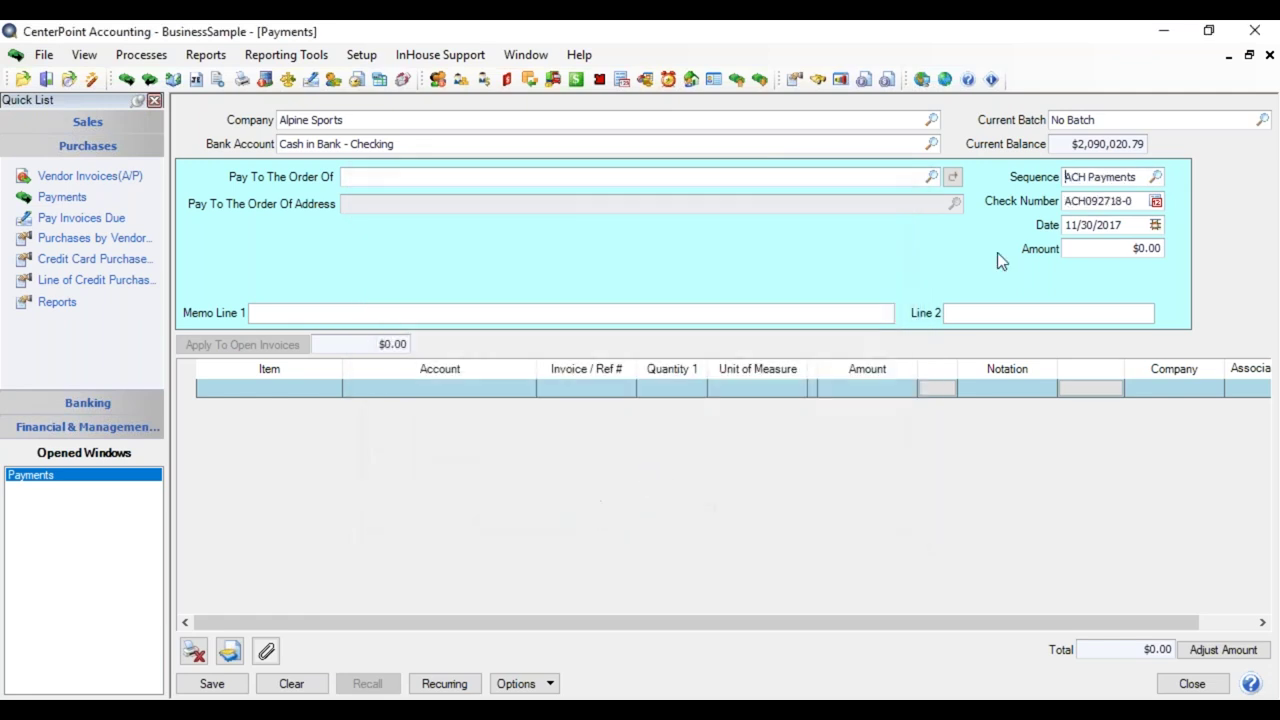